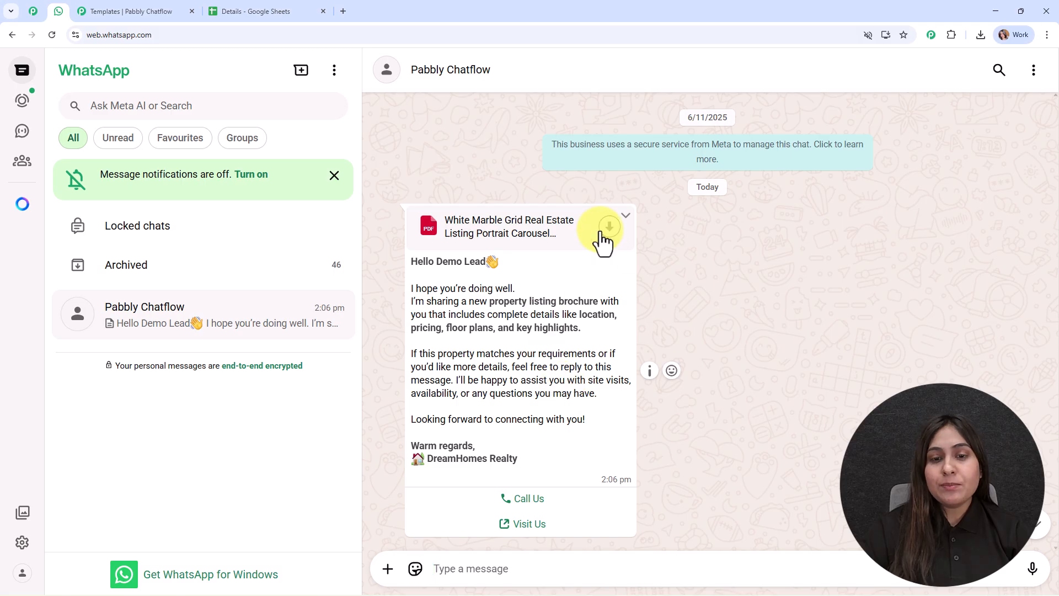
# Step: Highlight the personalised recipient name in the received brochure message, then clear the selection
pyautogui.moveTo(436, 263); pyautogui.dragTo(495, 269)
pyautogui.click(577, 280)
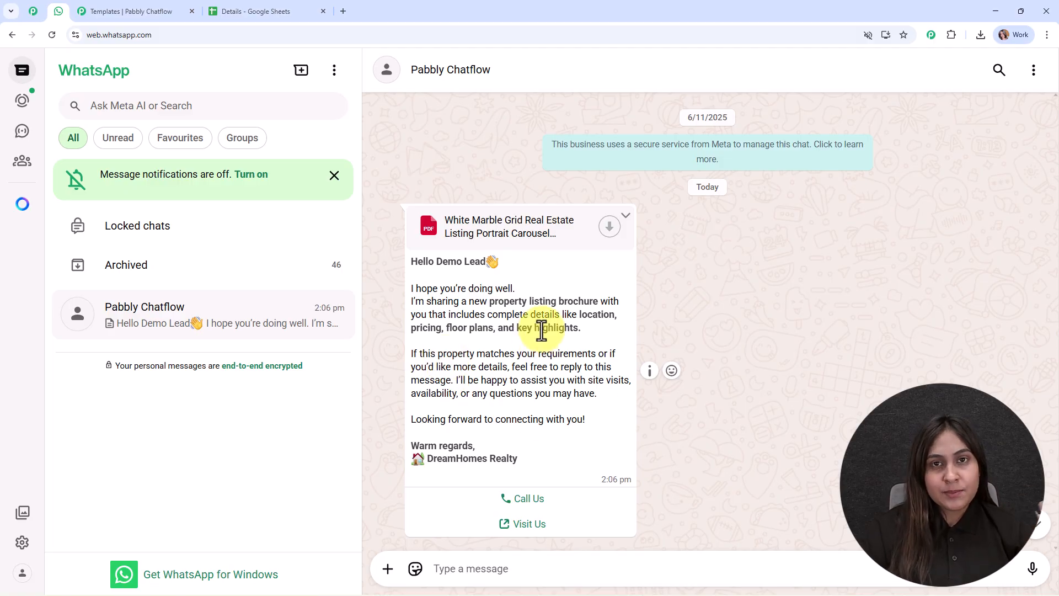
# Step: In a new tab, load pabbly.com/chatflow from the 'pabb' address-bar suggestion
pyautogui.click(343, 11)
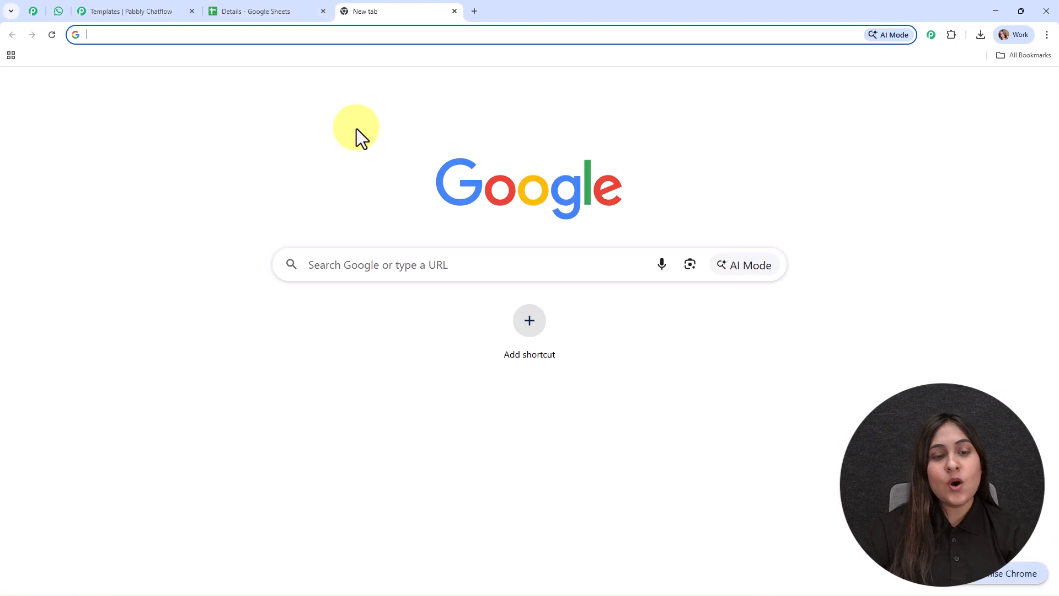
pyautogui.write('pabbly.com/chatflow')
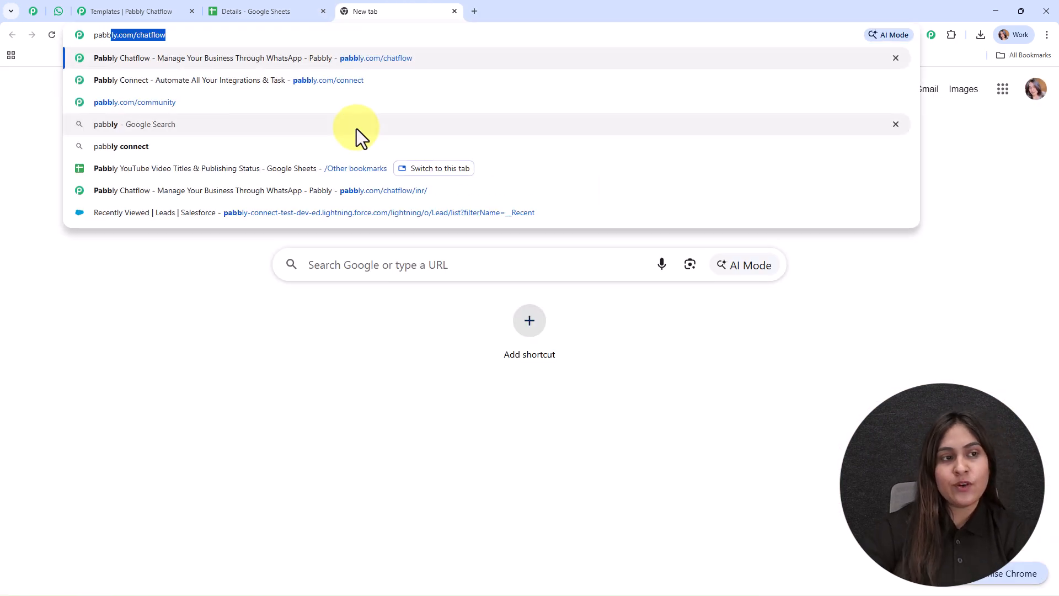
pyautogui.click(319, 65)
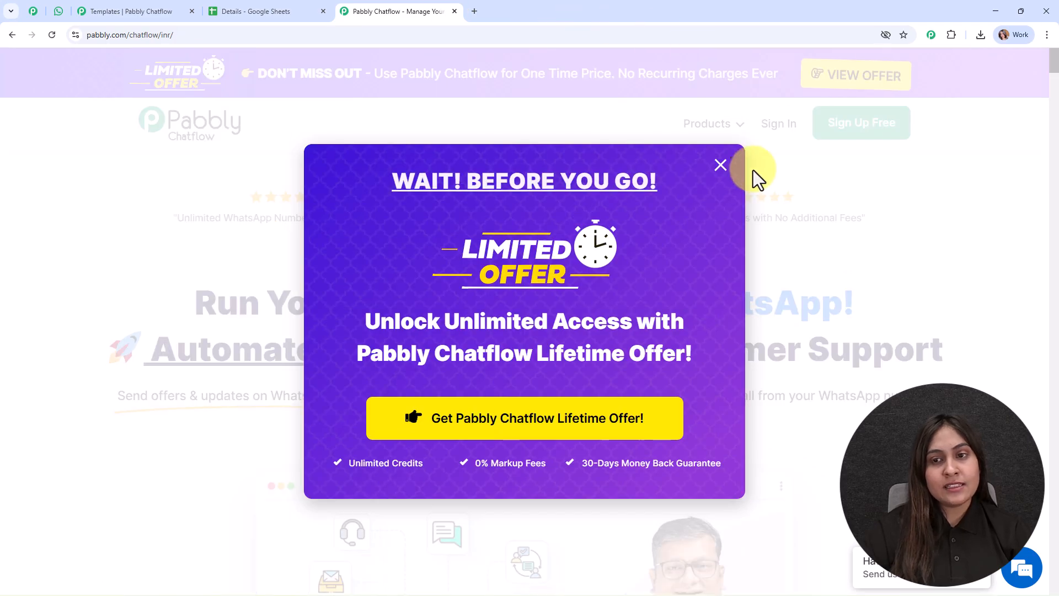
# Step: Dismiss the exit offer popup and go to the Pabbly account sign-in page
pyautogui.click(720, 166)
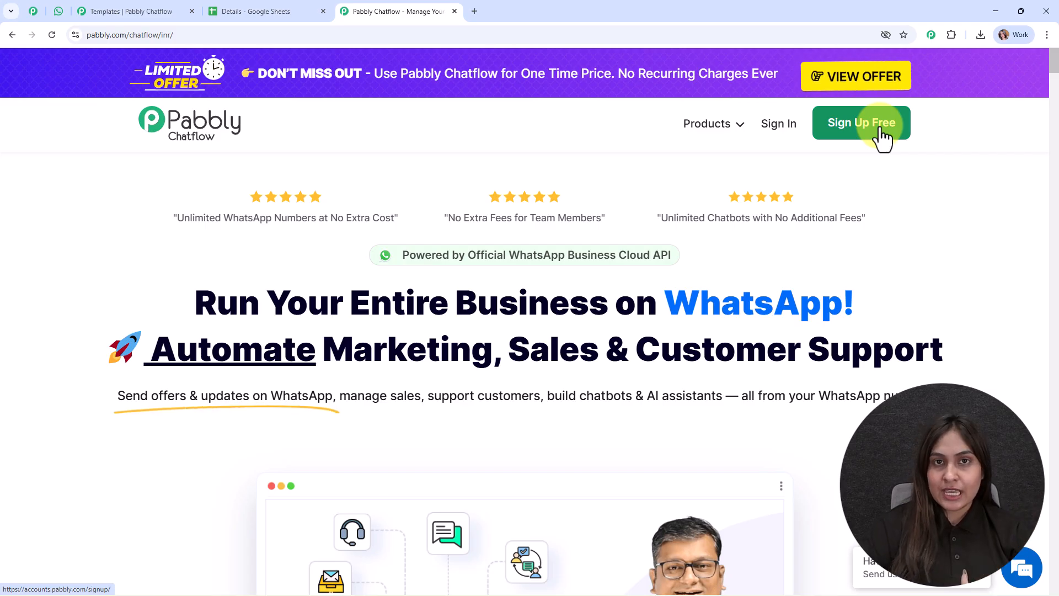
pyautogui.click(793, 127)
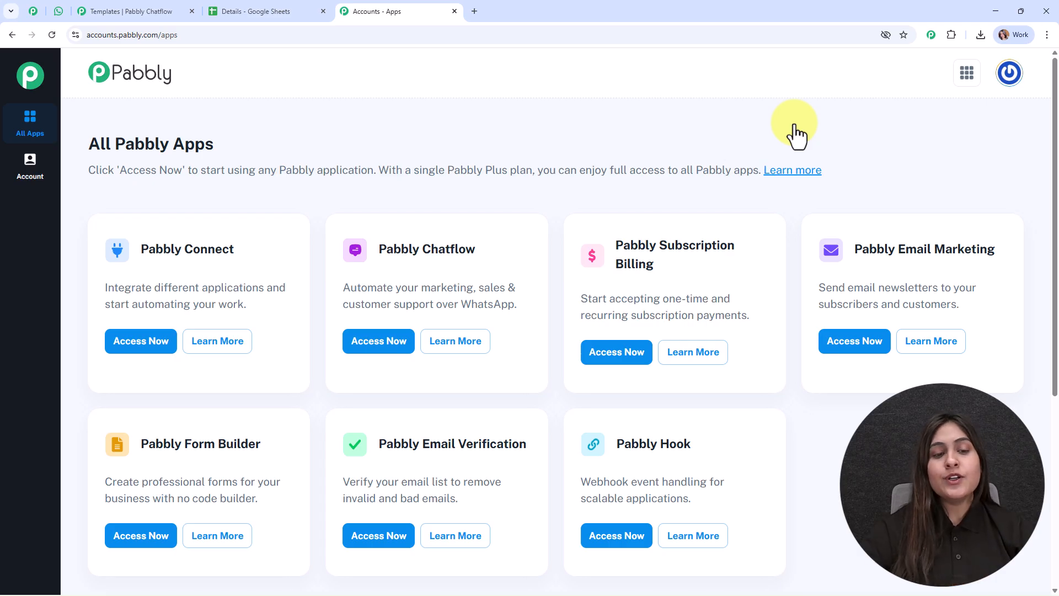
# Step: Launch Pabbly Chatflow, scan the dashboard table, and review then close the Add WhatsApp Number options
pyautogui.click(395, 339)
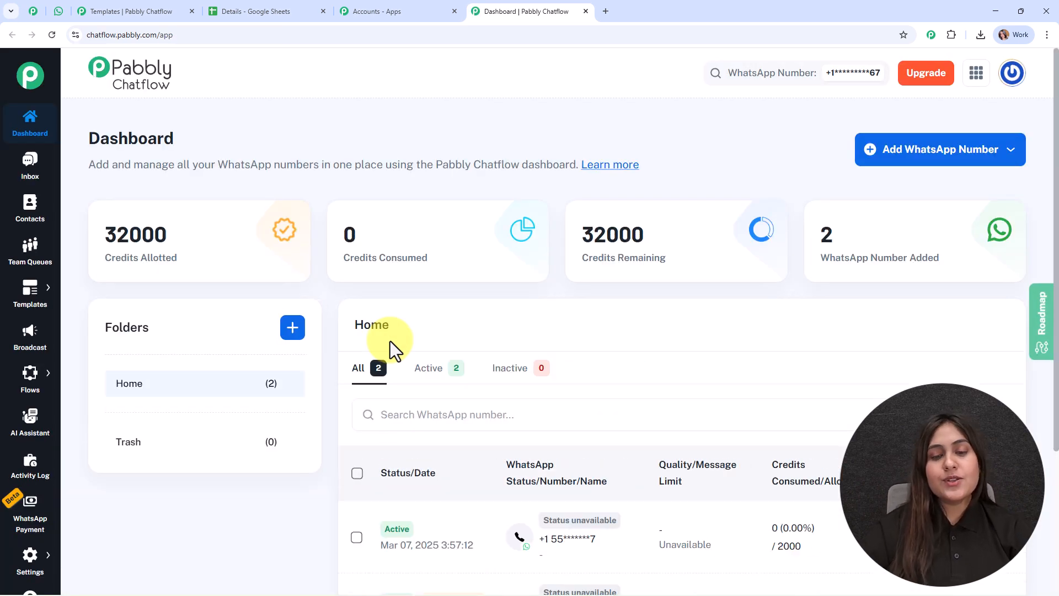
pyautogui.scroll(-3, 534, 367)
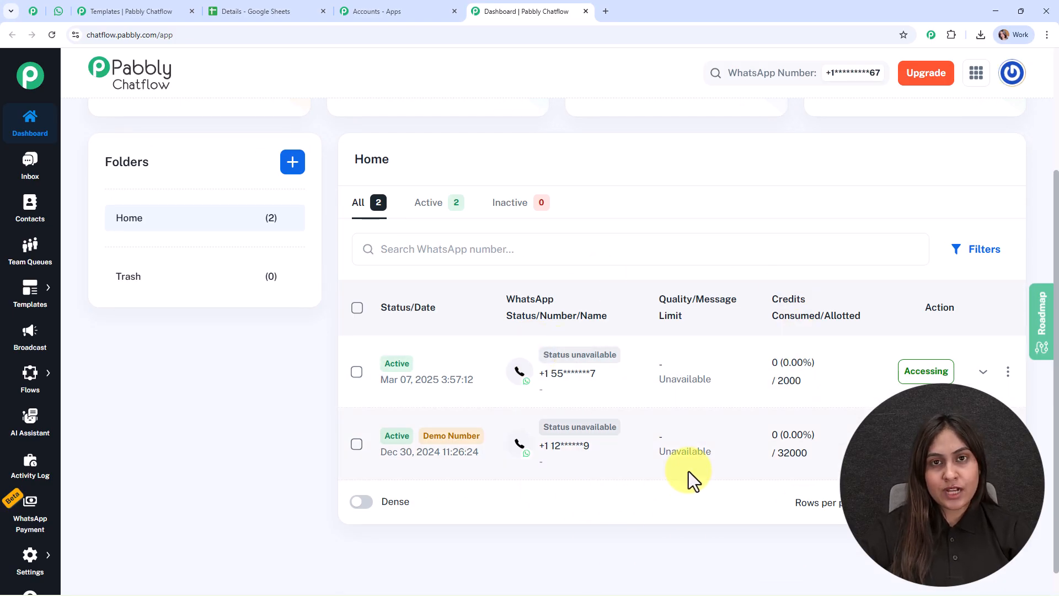
pyautogui.scroll(3, 689, 472)
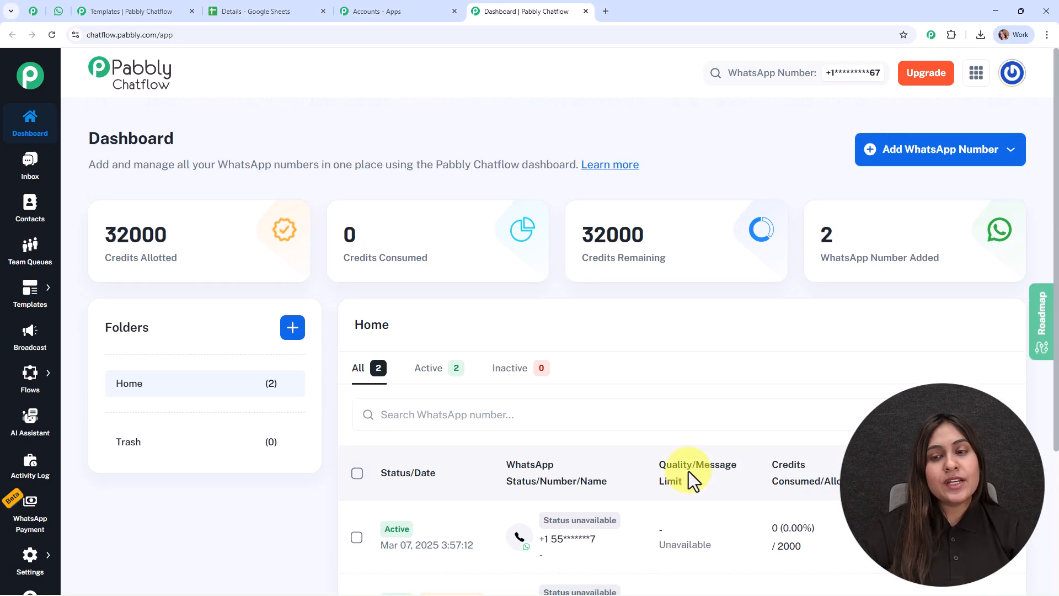
pyautogui.click(960, 150)
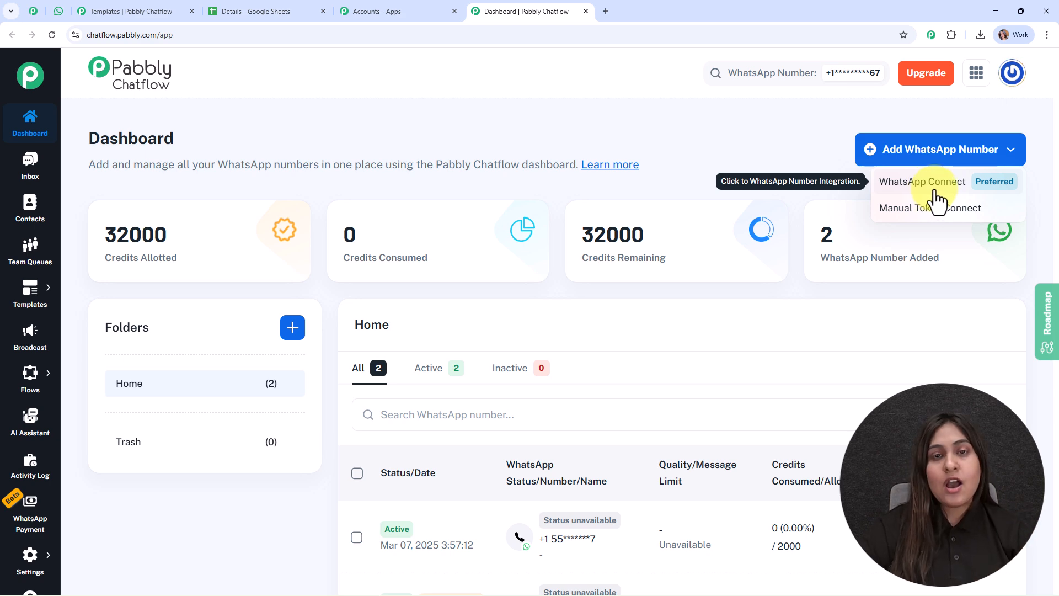
pyautogui.click(725, 154)
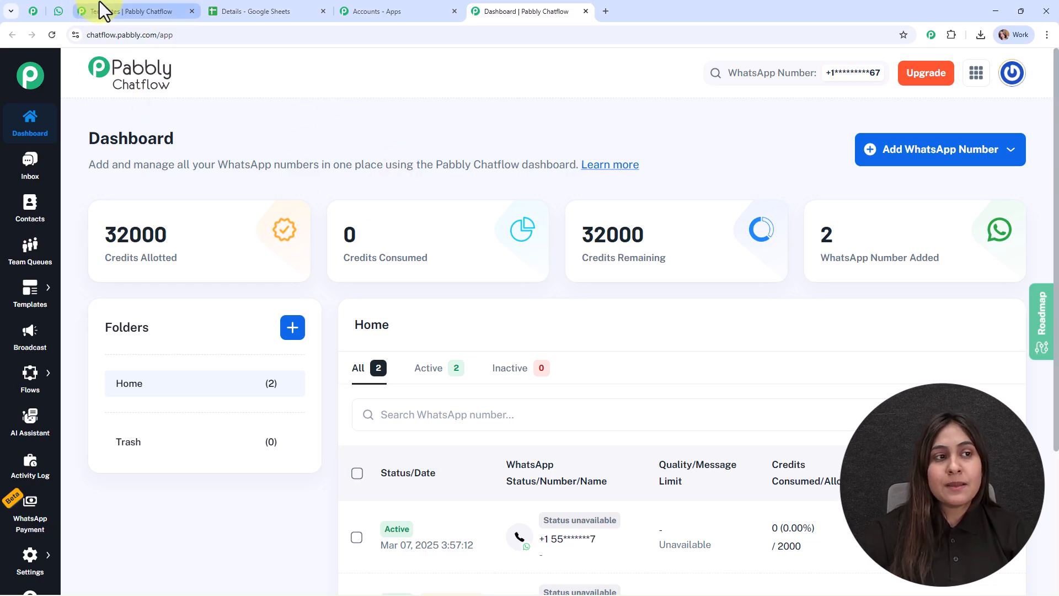
# Step: Glance at the WhatsApp brochure chat, then return to Chatflow and switch to the Templates list
pyautogui.click(58, 11)
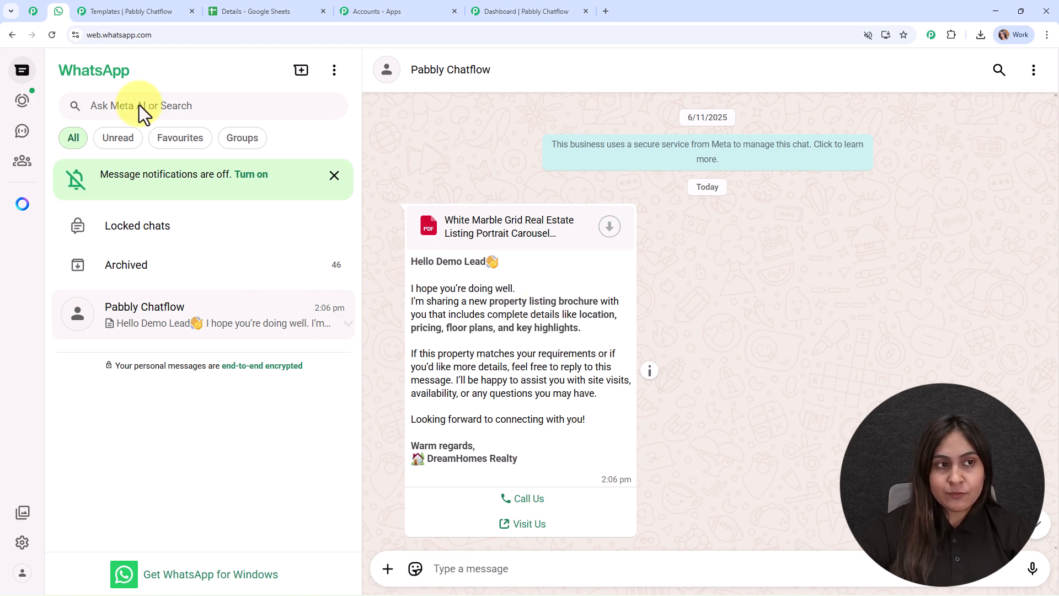
pyautogui.click(499, 11)
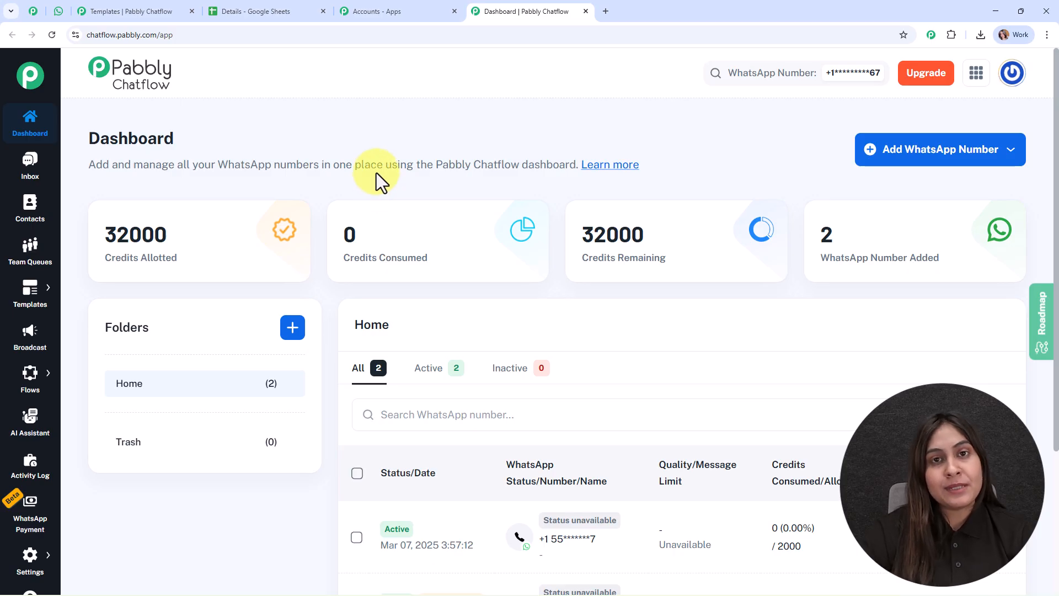
pyautogui.moveTo(49, 302)
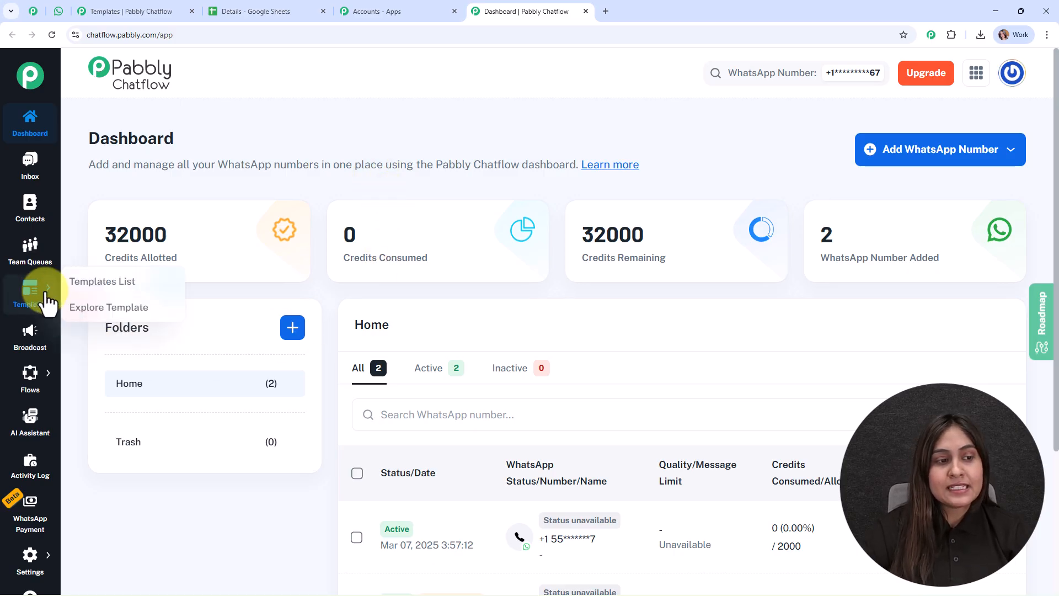
pyautogui.click(108, 8)
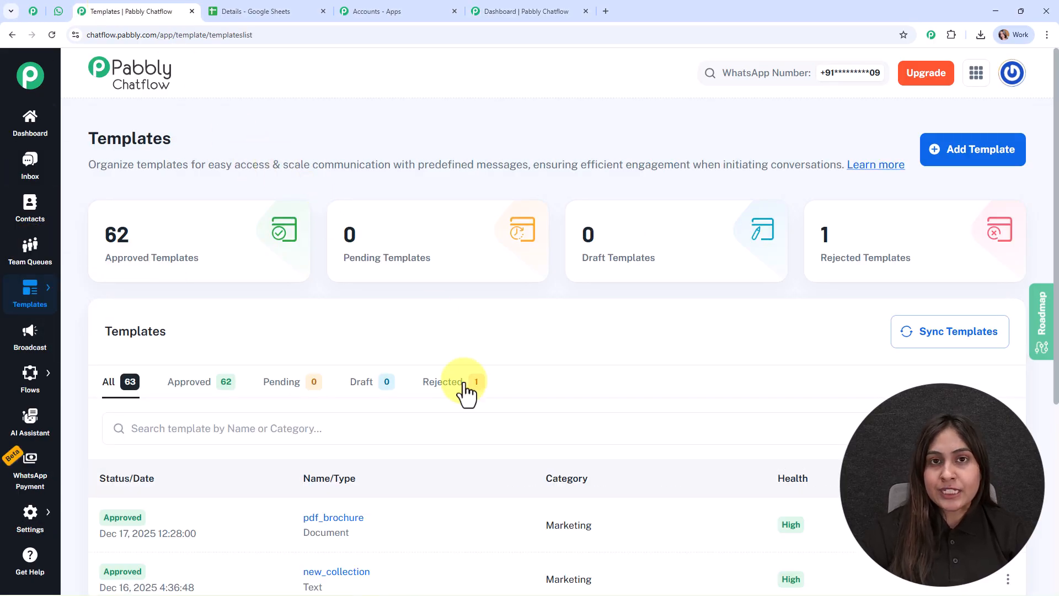
# Step: Preview the pdf_brochure template, select its message text, then close the preview
pyautogui.scroll(-2, 464, 386)
pyautogui.click(346, 422)
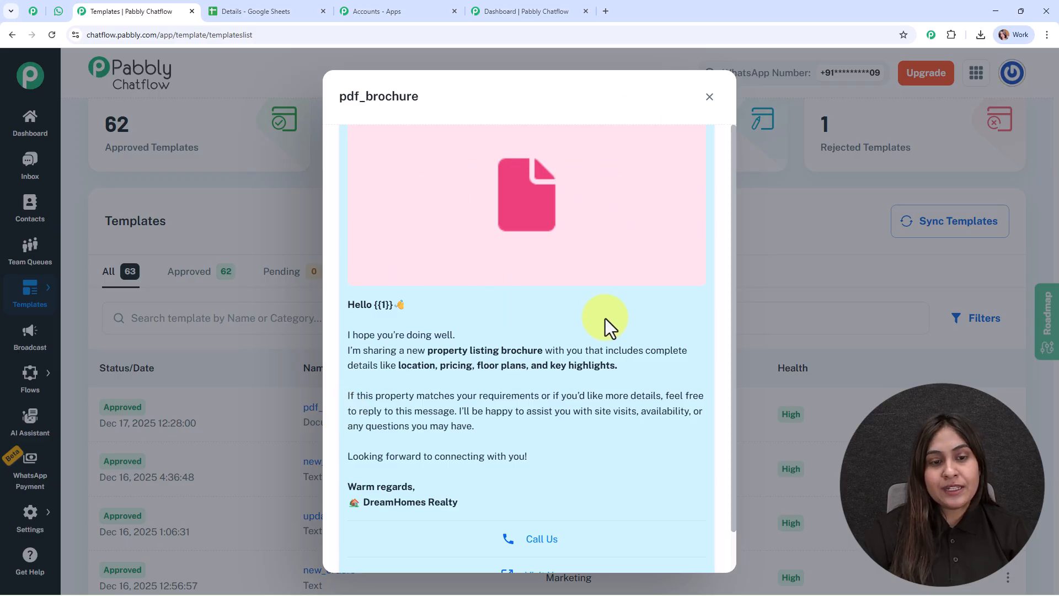
pyautogui.scroll(-1, 607, 378)
pyautogui.moveTo(355, 259); pyautogui.dragTo(568, 485)
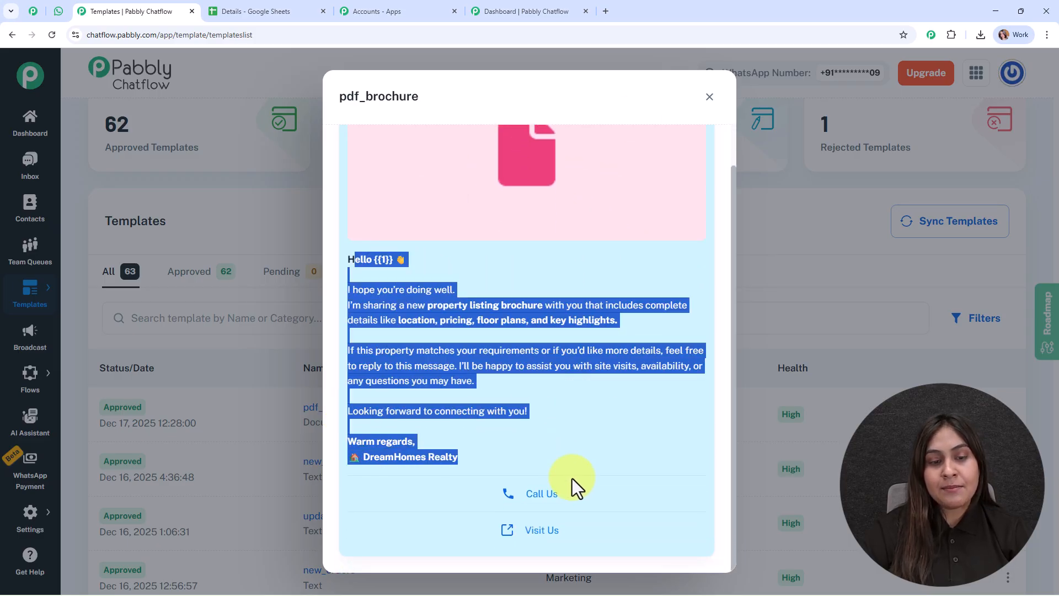
pyautogui.click(770, 234)
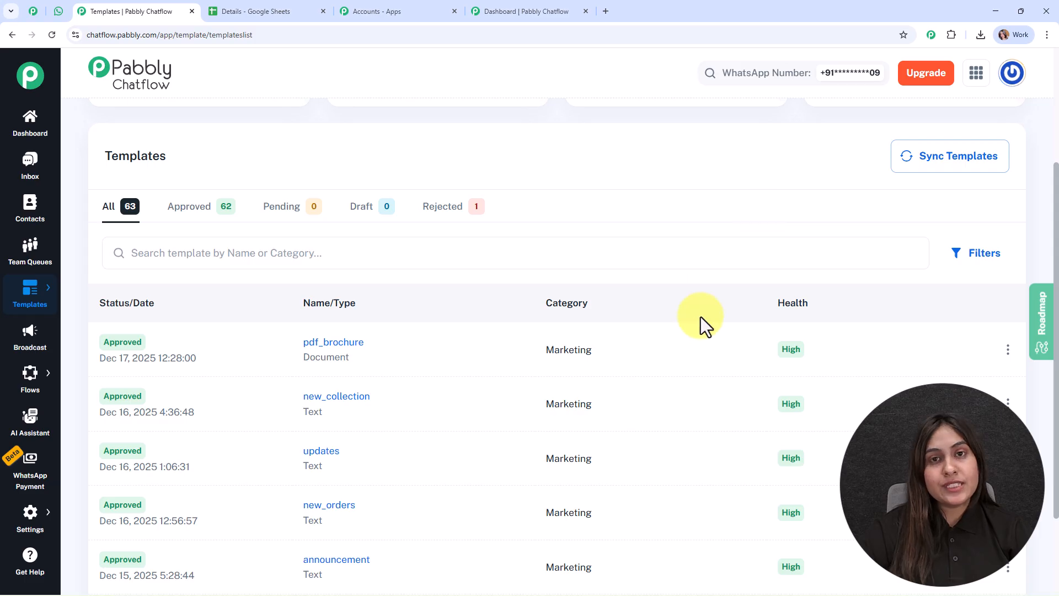
# Step: Start a new template and scroll through the empty New Template form
pyautogui.scroll(3, 691, 324)
pyautogui.click(978, 174)
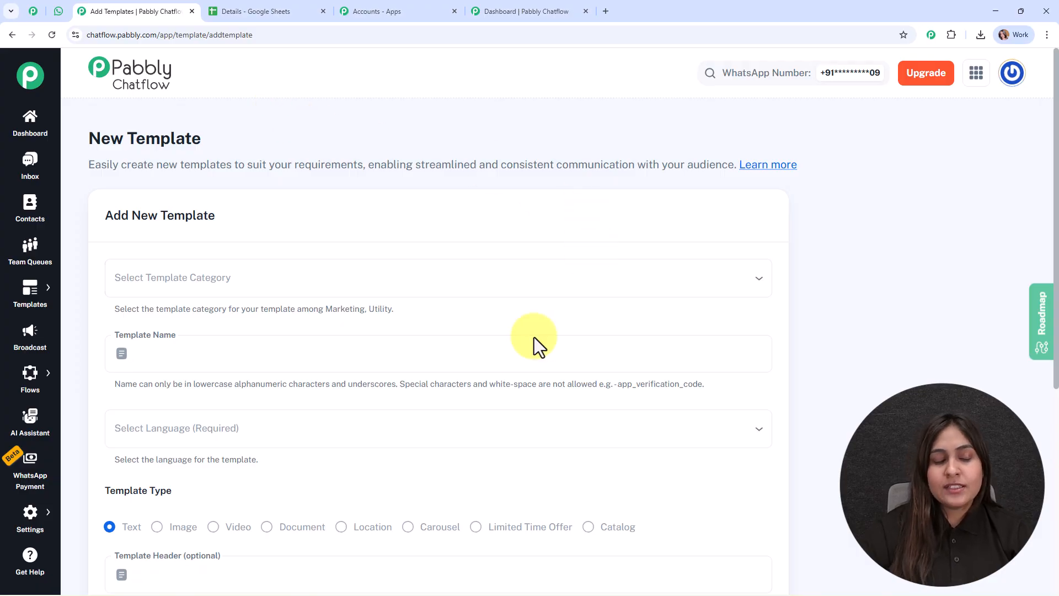
pyautogui.scroll(-6, 502, 384)
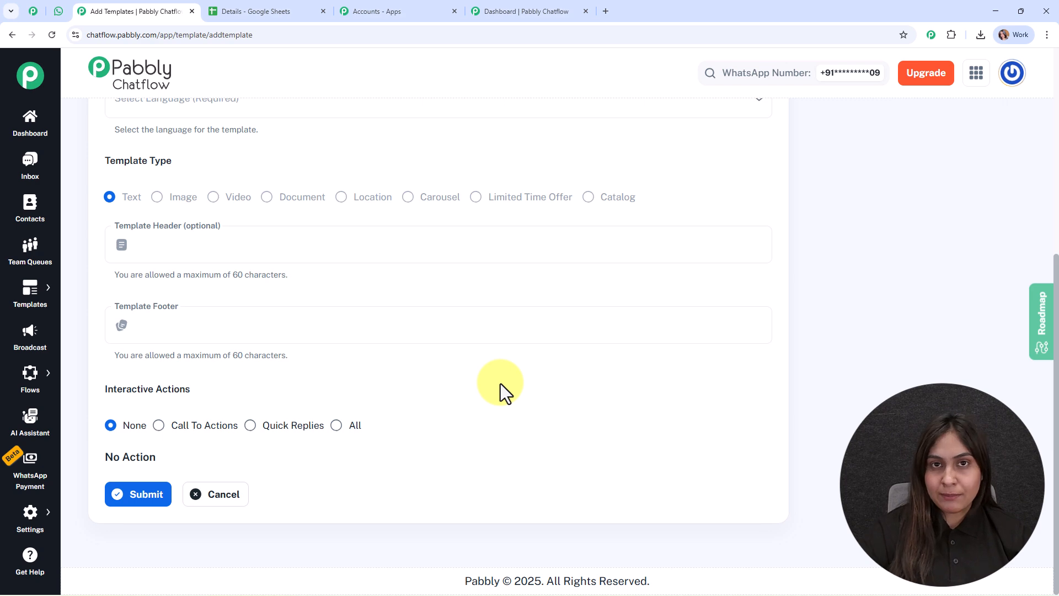
pyautogui.scroll(6, 501, 383)
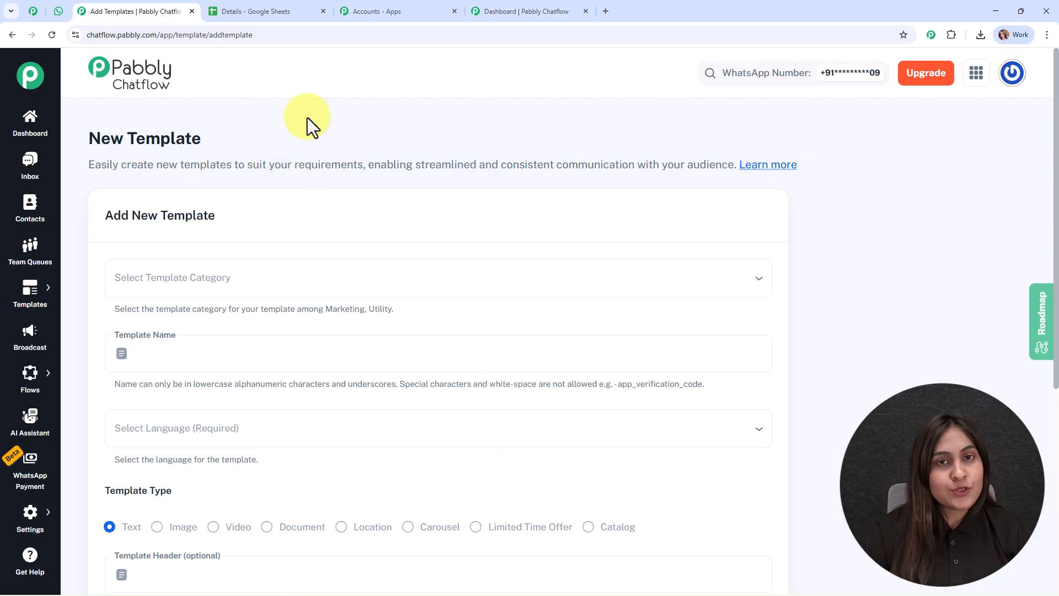
# Step: Go to the broadcast campaigns page and start a new broadcast
pyautogui.click(41, 339)
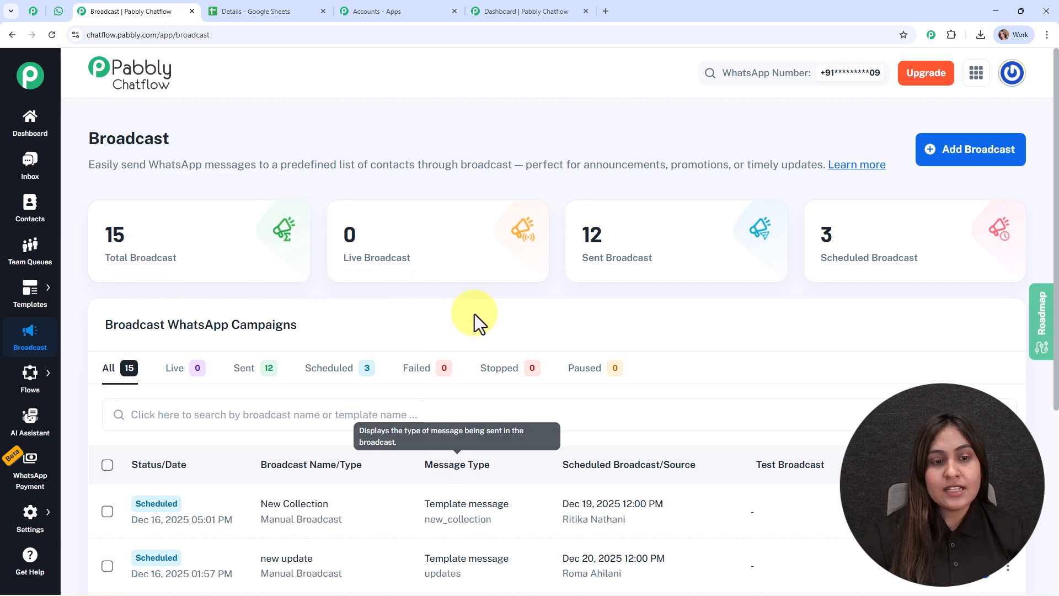
pyautogui.moveTo(859, 279)
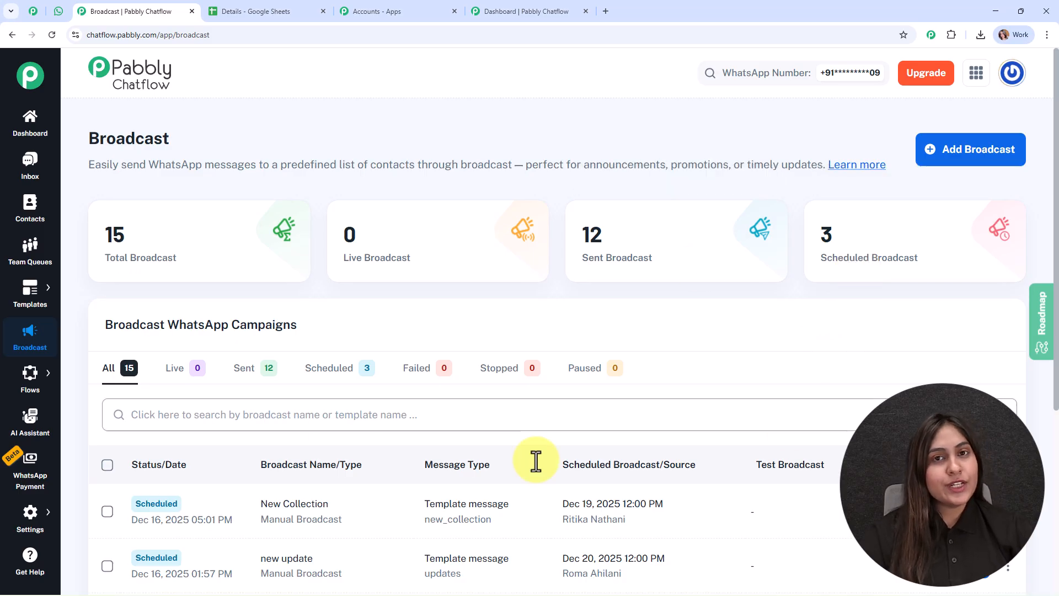
pyautogui.click(992, 159)
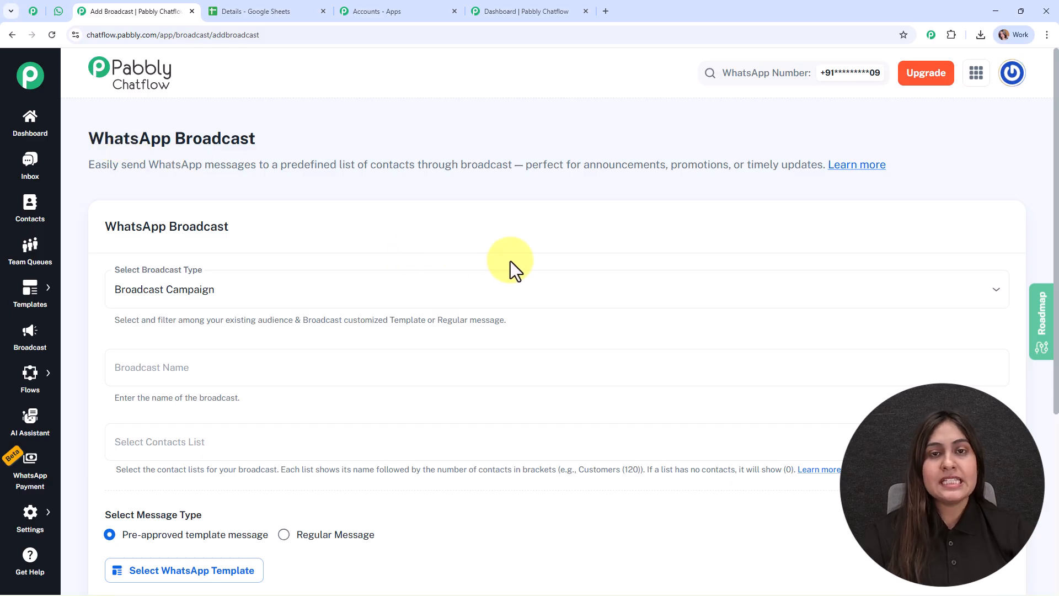
pyautogui.scroll(-2, 511, 260)
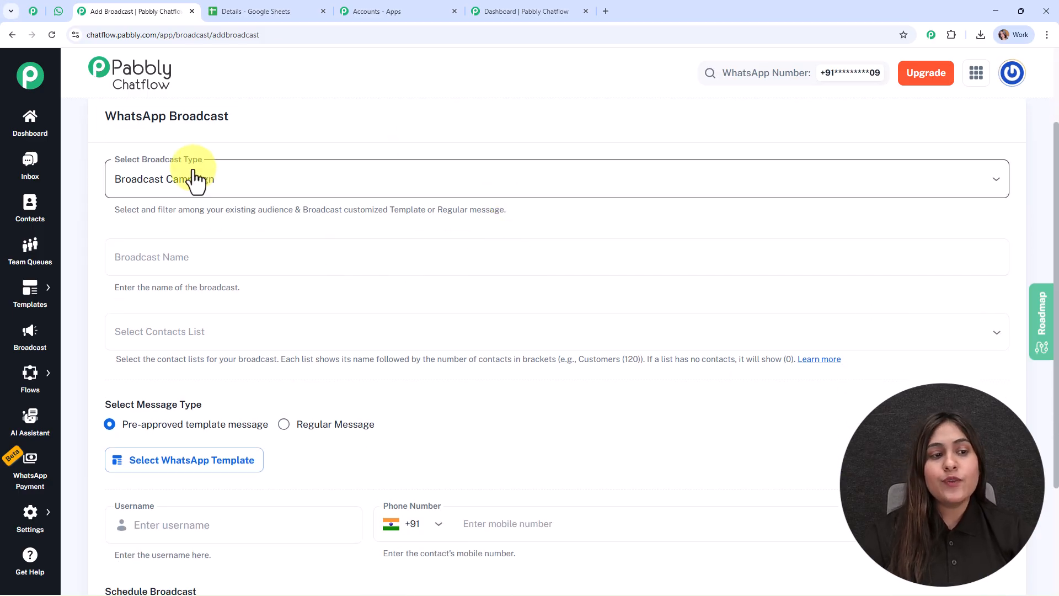
# Step: Keep Broadcast Campaign as the type and name the broadcast 'pdf brochure'
pyautogui.click(329, 187)
pyautogui.click(330, 211)
pyautogui.scroll(-1, 393, 237)
pyautogui.click(238, 204)
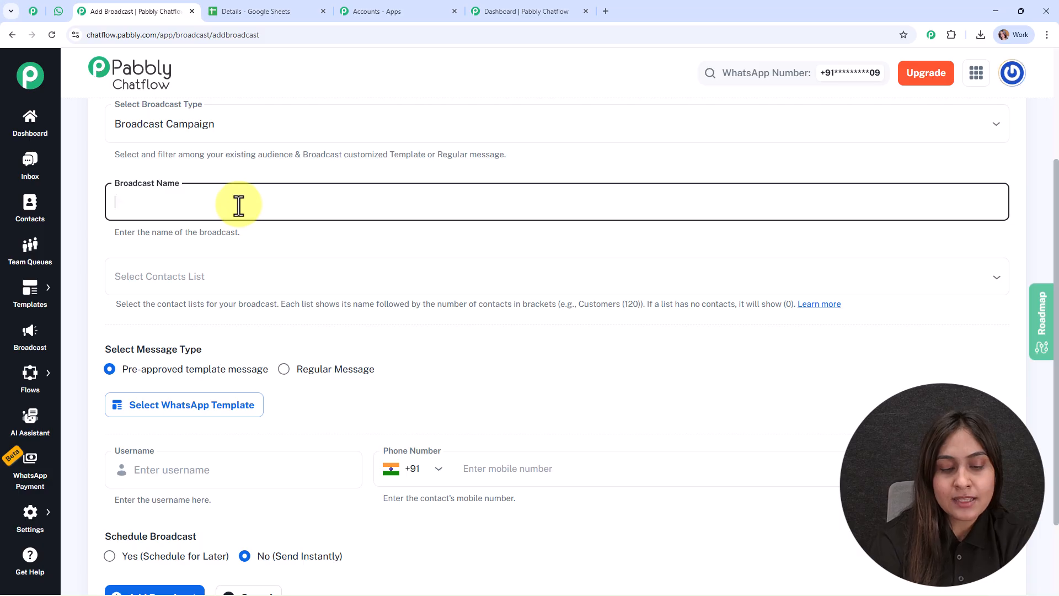
pyautogui.write('pdf brochure')
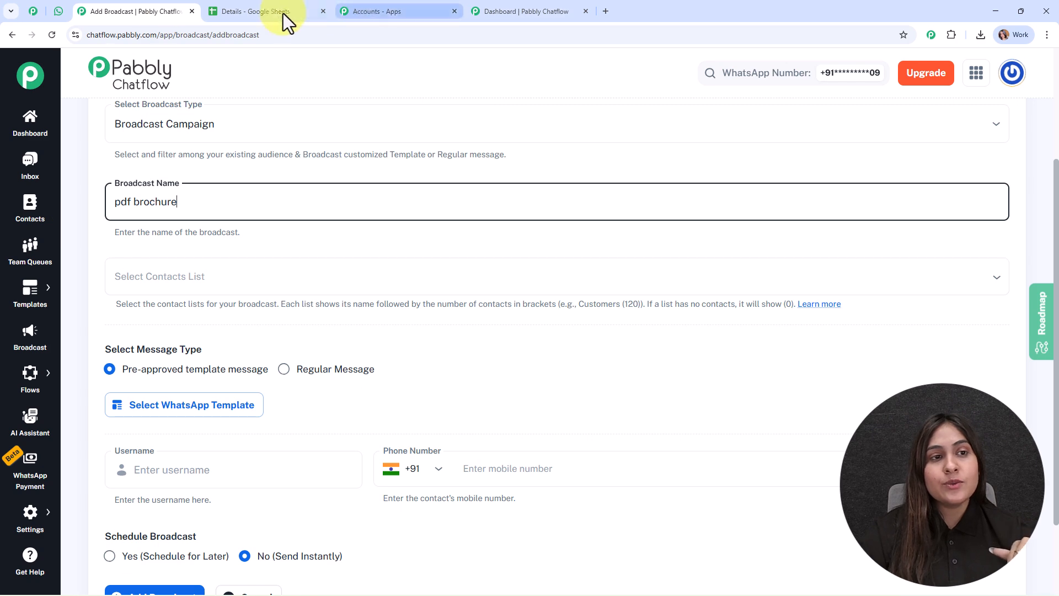
# Step: After checking the contacts spreadsheet, open the Chatflow Contacts page in a new tab
pyautogui.click(257, 11)
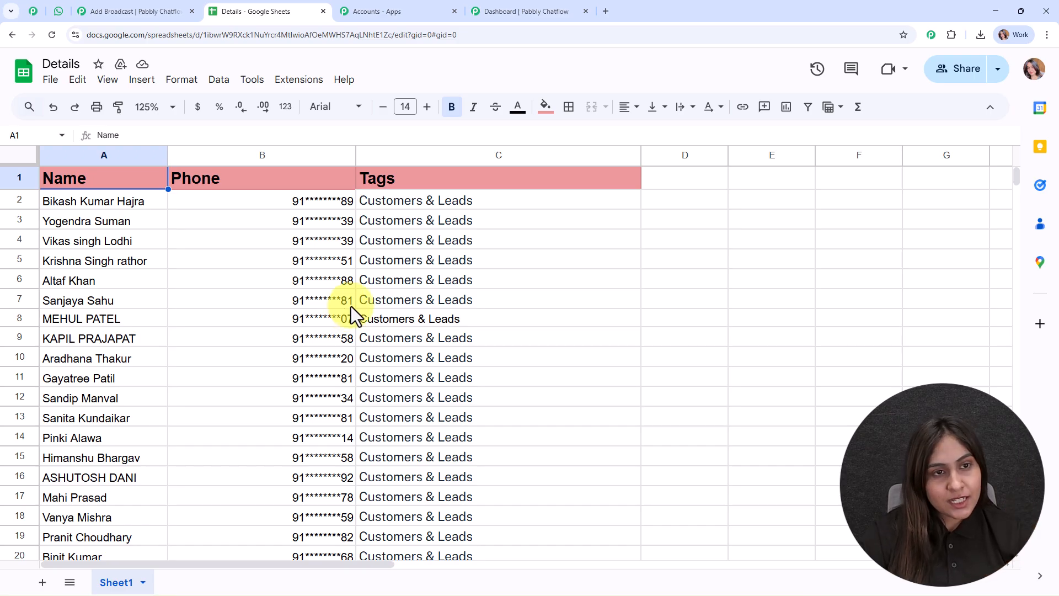
pyautogui.click(149, 10)
pyautogui.rightClick(32, 212)
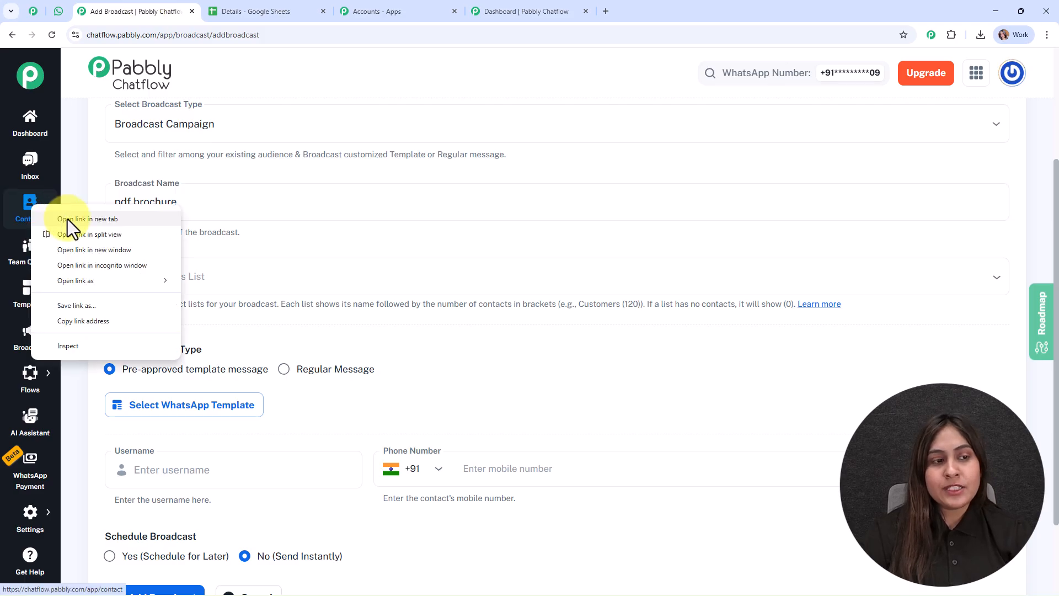
pyautogui.click(67, 220)
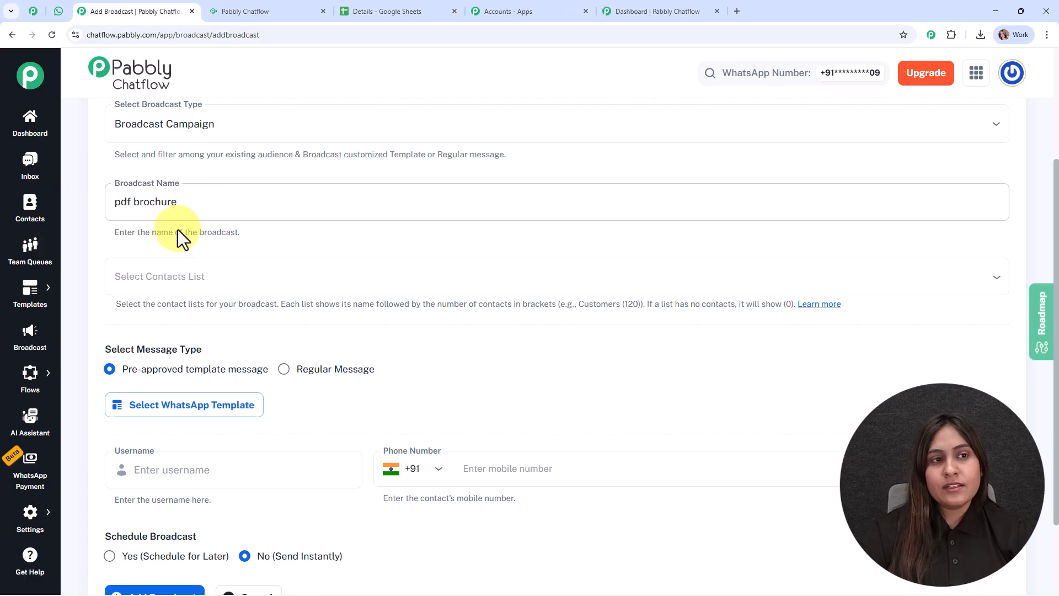
pyautogui.click(267, 3)
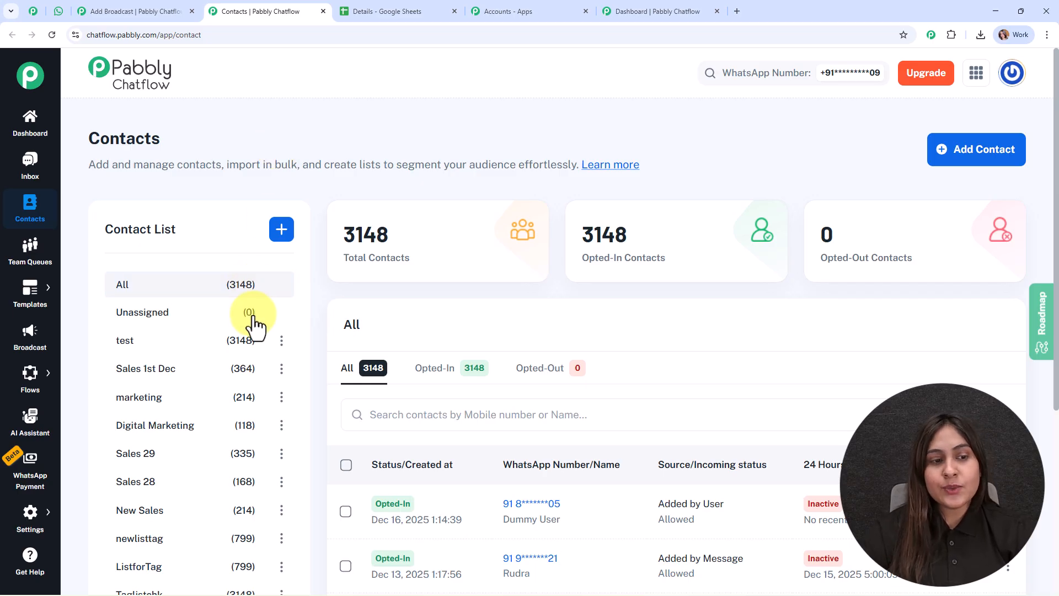
# Step: Scroll the Contacts list and bring up the Add Contact form
pyautogui.scroll(-3, 256, 326)
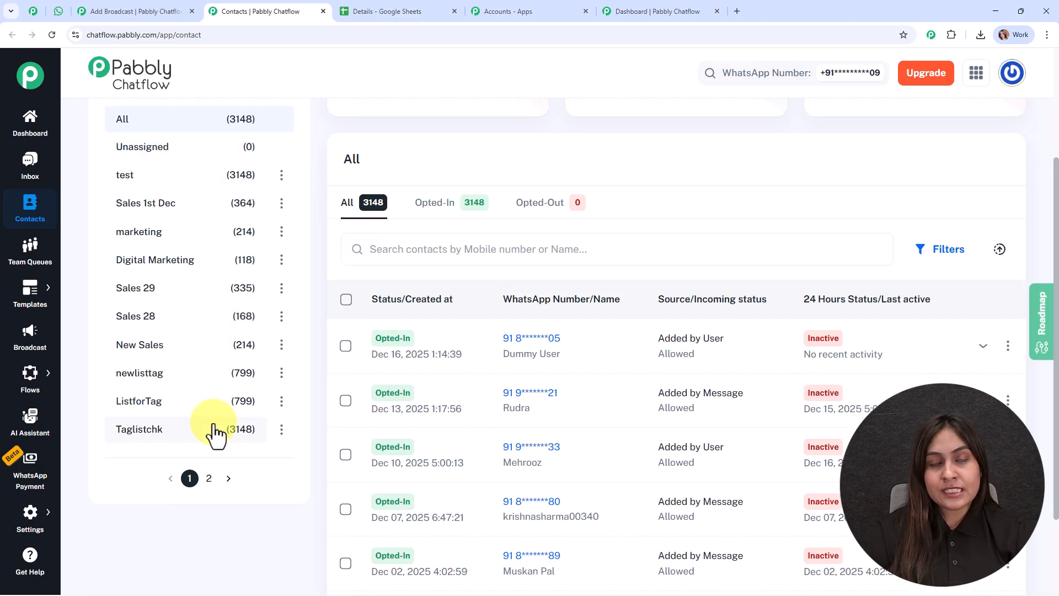
pyautogui.scroll(3, 569, 232)
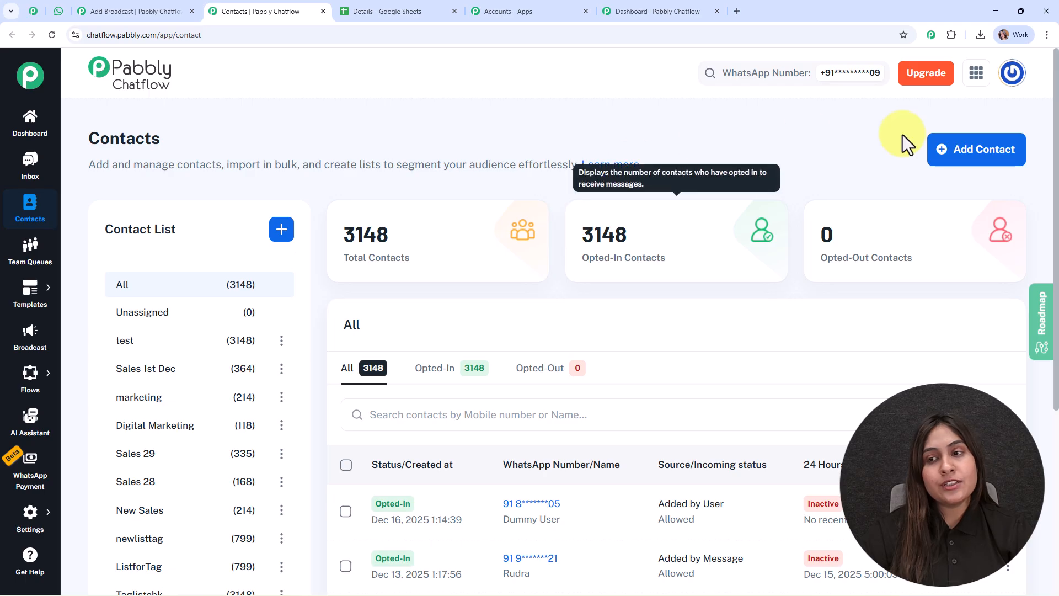
pyautogui.click(974, 156)
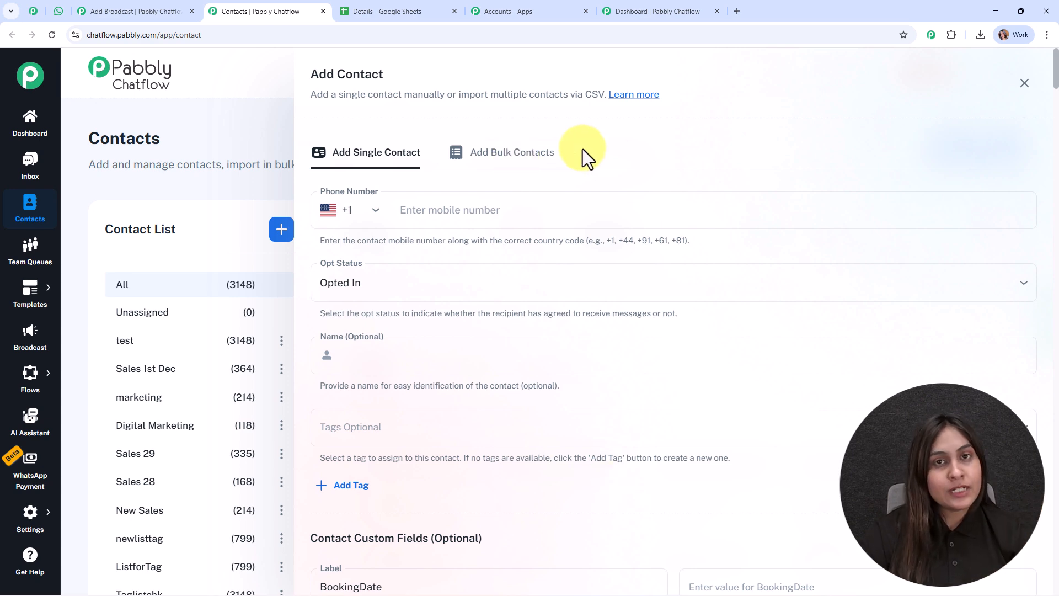
# Step: Switch the Add Contact panel to bulk CSV import, then return to the Details spreadsheet
pyautogui.click(524, 164)
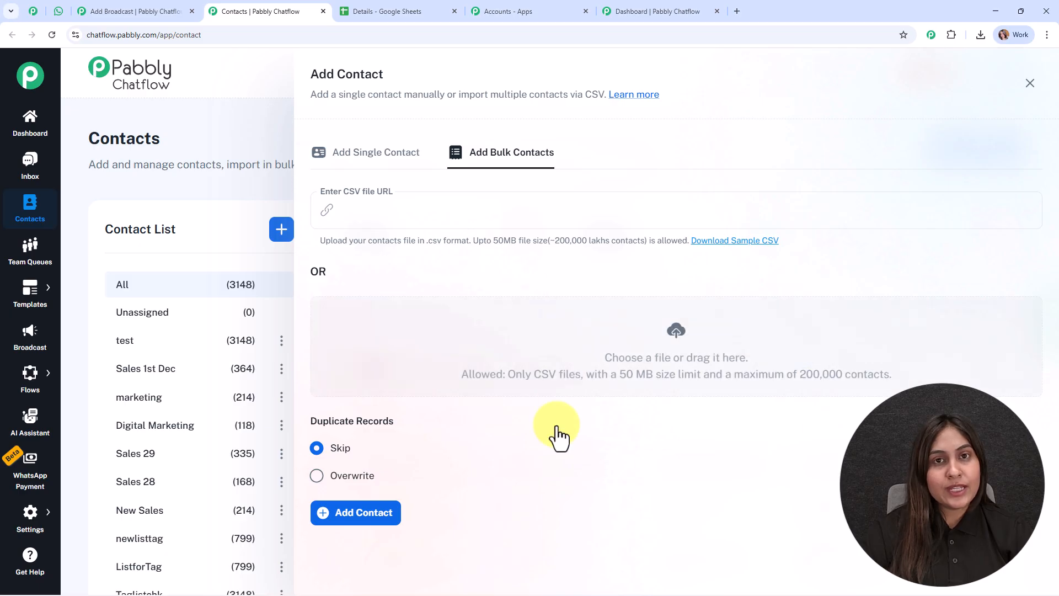
pyautogui.click(412, 5)
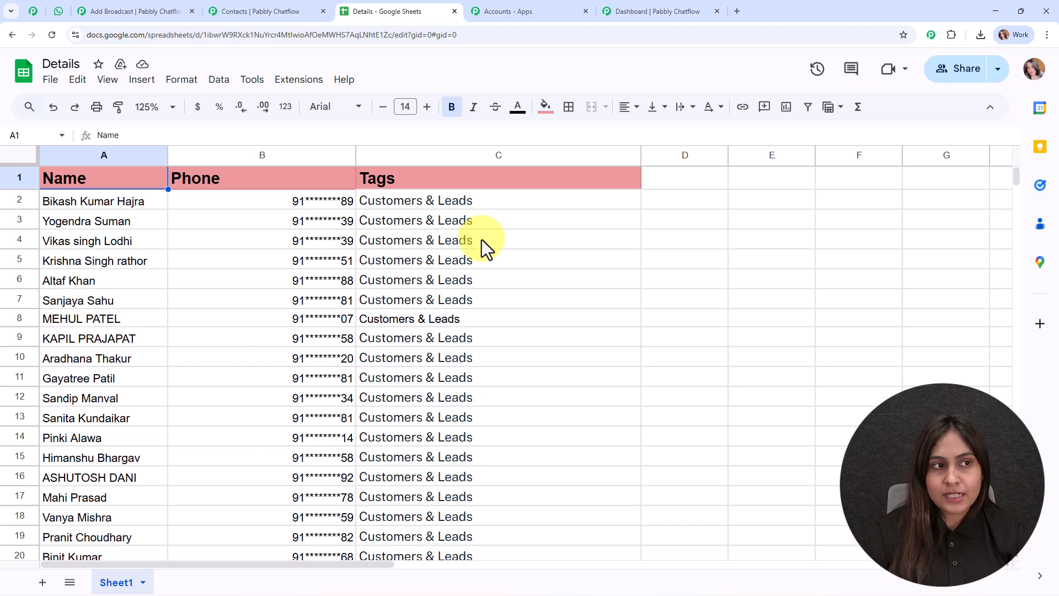
# Step: Check the Details sheet's File > Download formats, including CSV, then return to Chatflow Contacts
pyautogui.click(50, 79)
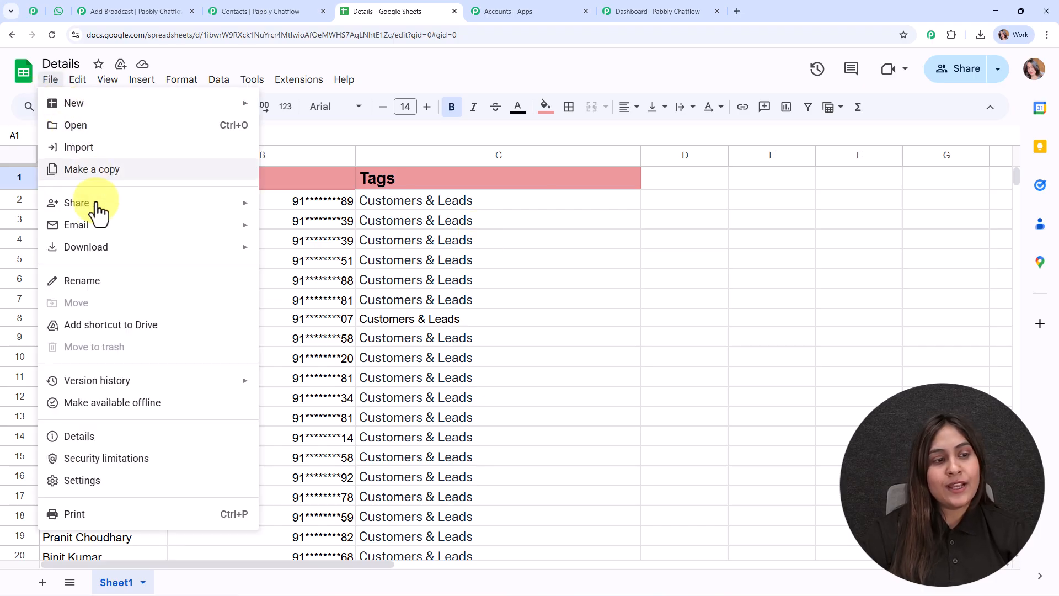
pyautogui.moveTo(104, 252)
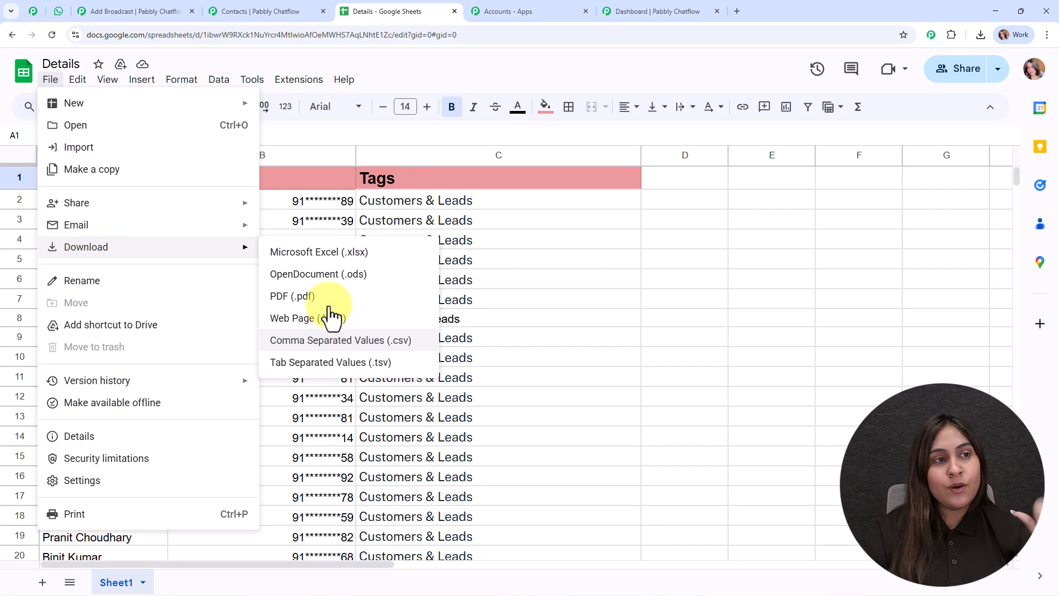
pyautogui.click(200, 9)
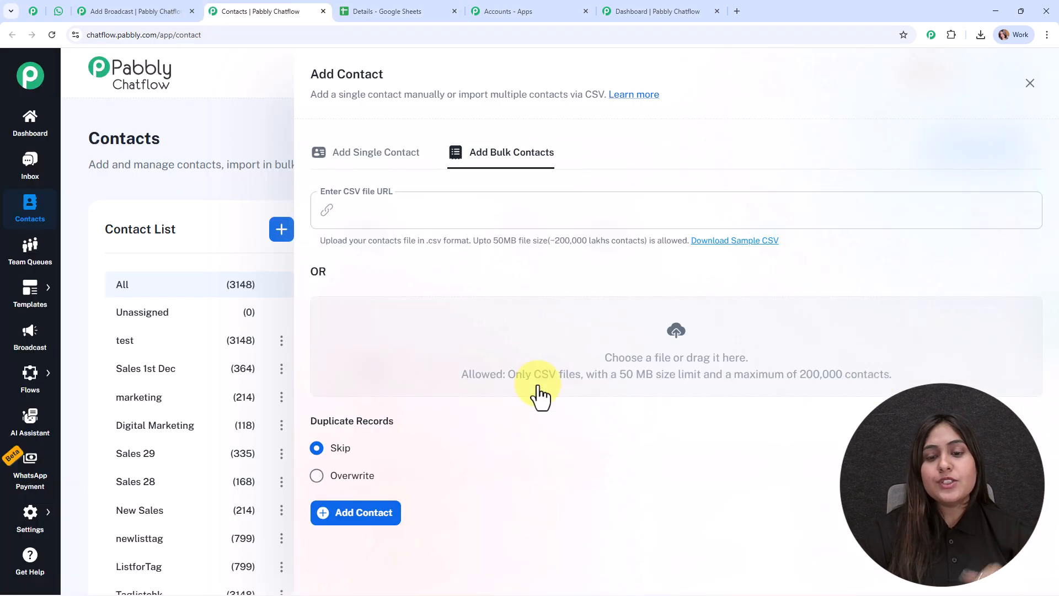
# Step: Cancel the contact file upload without importing anything and close the Add Contact panel
pyautogui.click(684, 337)
pyautogui.click(276, 213)
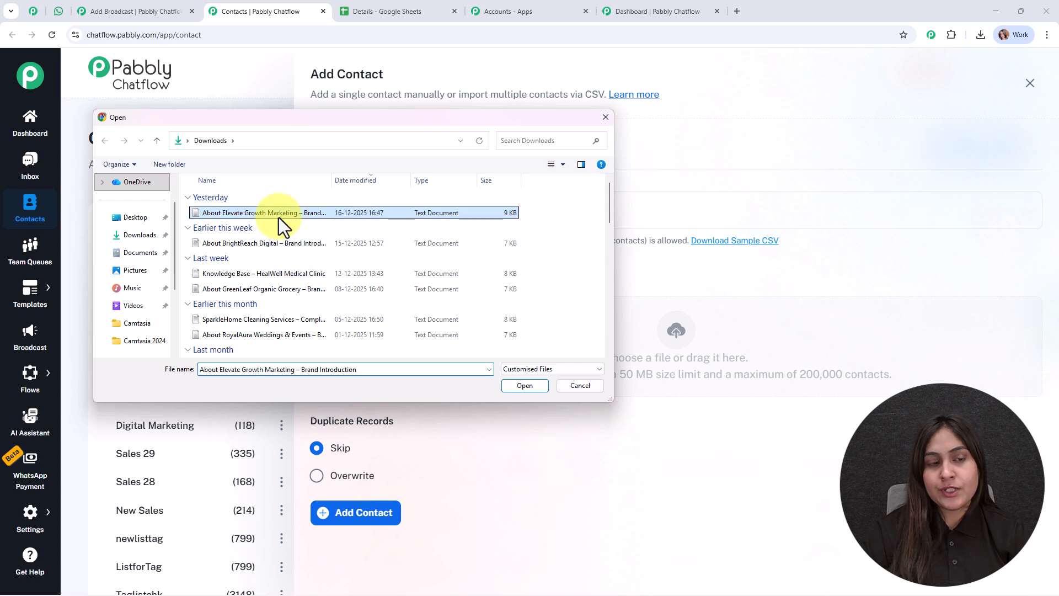
pyautogui.click(578, 389)
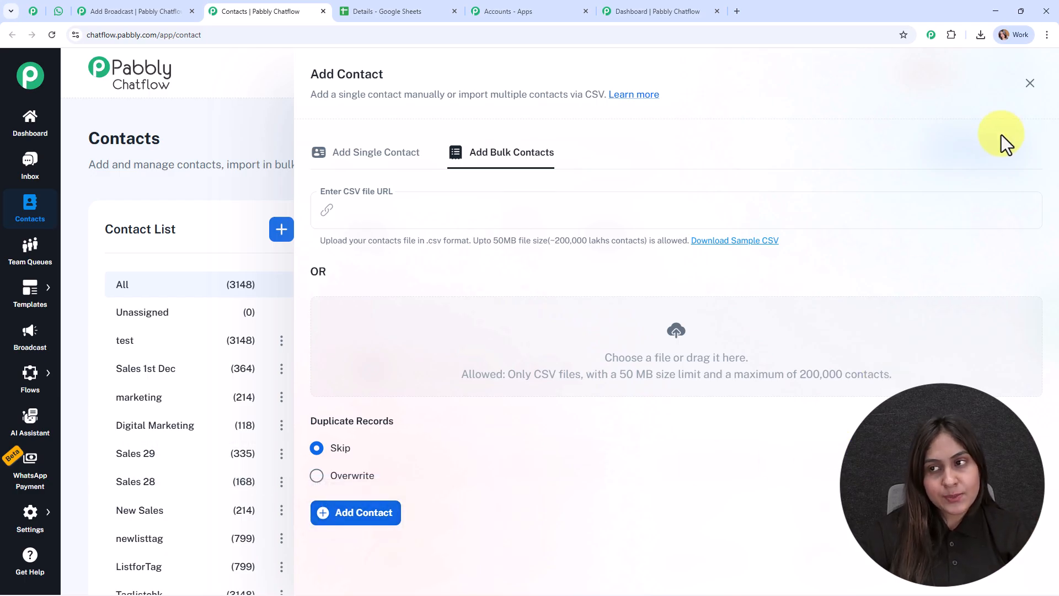
pyautogui.click(1029, 84)
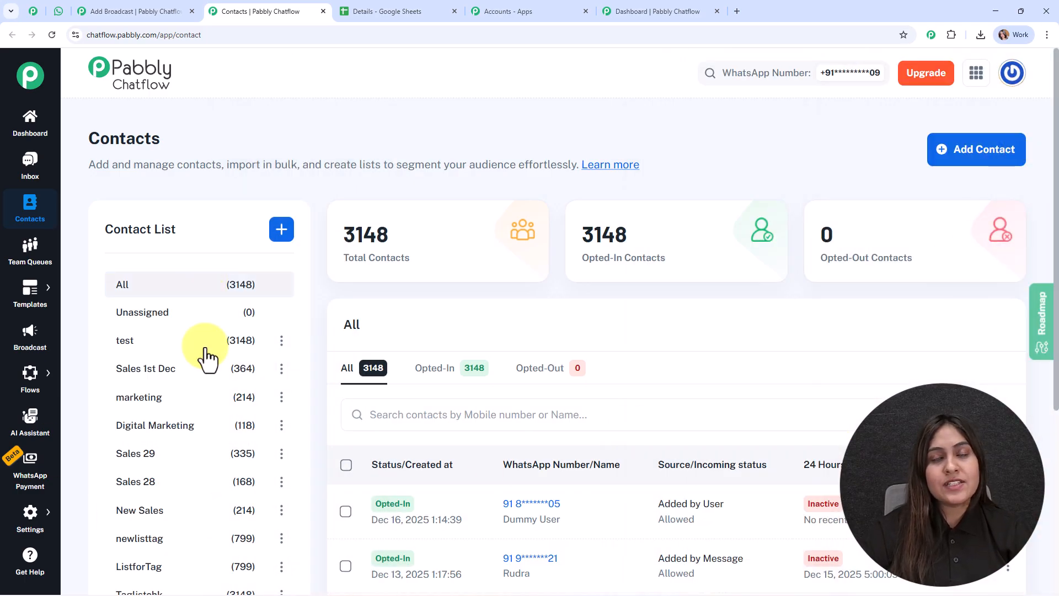
# Step: Back on the broadcast form, keep only the test contact list (3148), removing Sales 29 and New Sales
pyautogui.scroll(-2, 213, 519)
pyautogui.scroll(2, 213, 518)
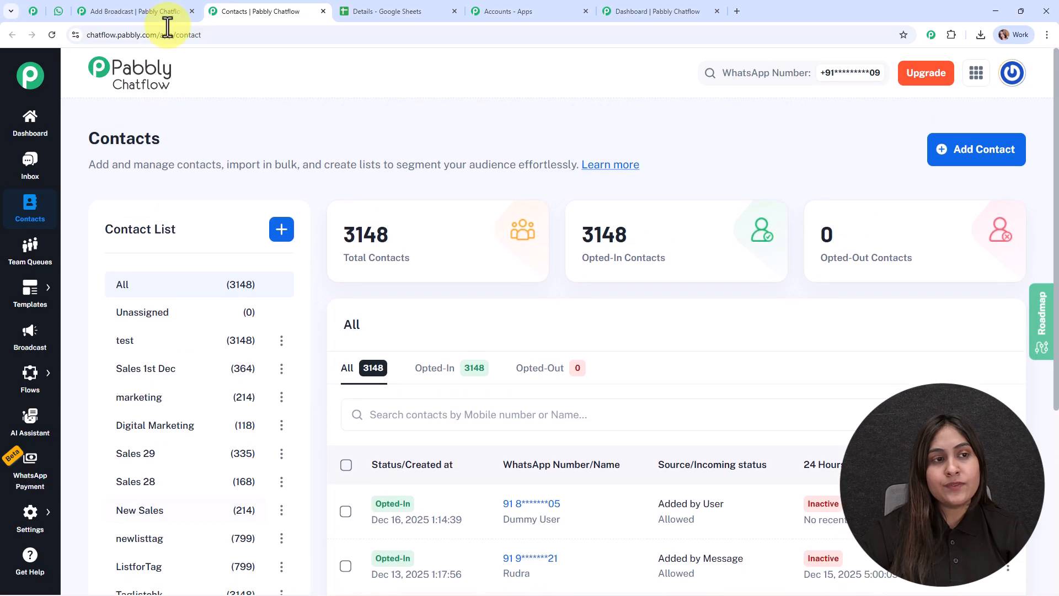
pyautogui.click(150, 11)
pyautogui.click(227, 276)
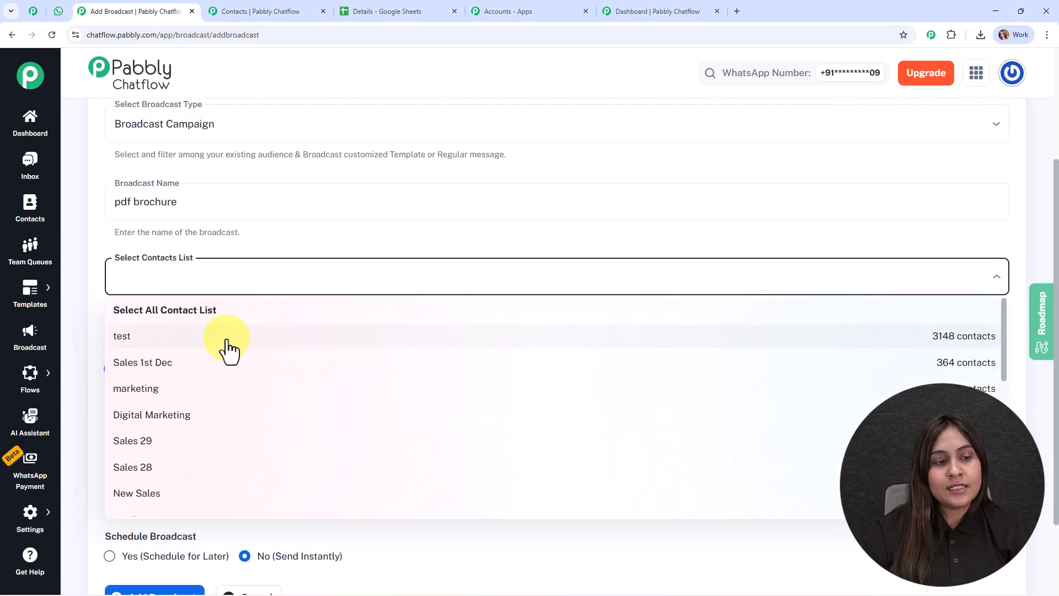
pyautogui.click(229, 347)
pyautogui.click(220, 414)
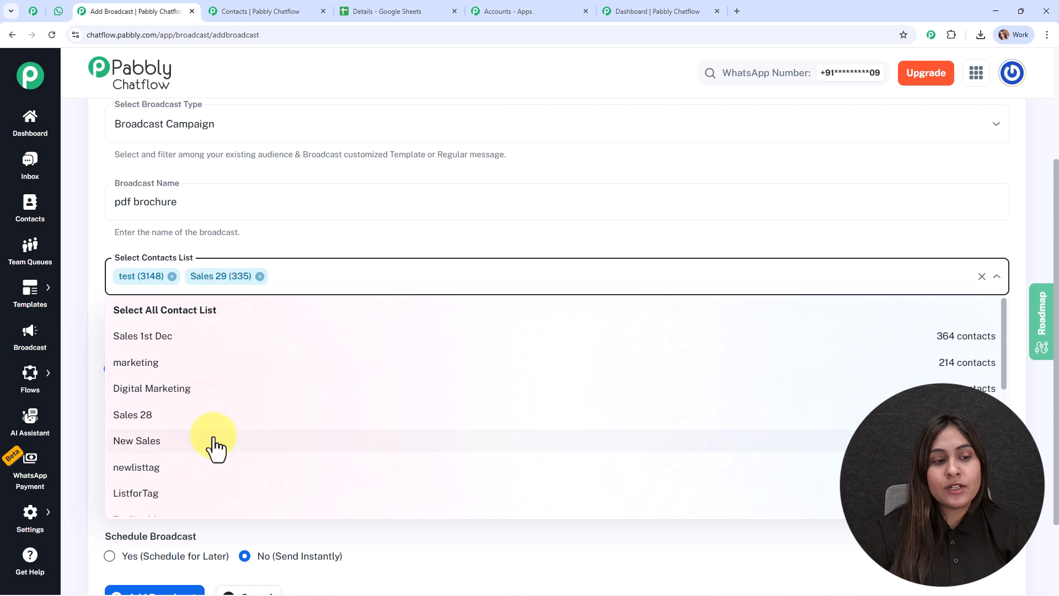
pyautogui.click(215, 440)
pyautogui.click(259, 276)
pyautogui.click(265, 276)
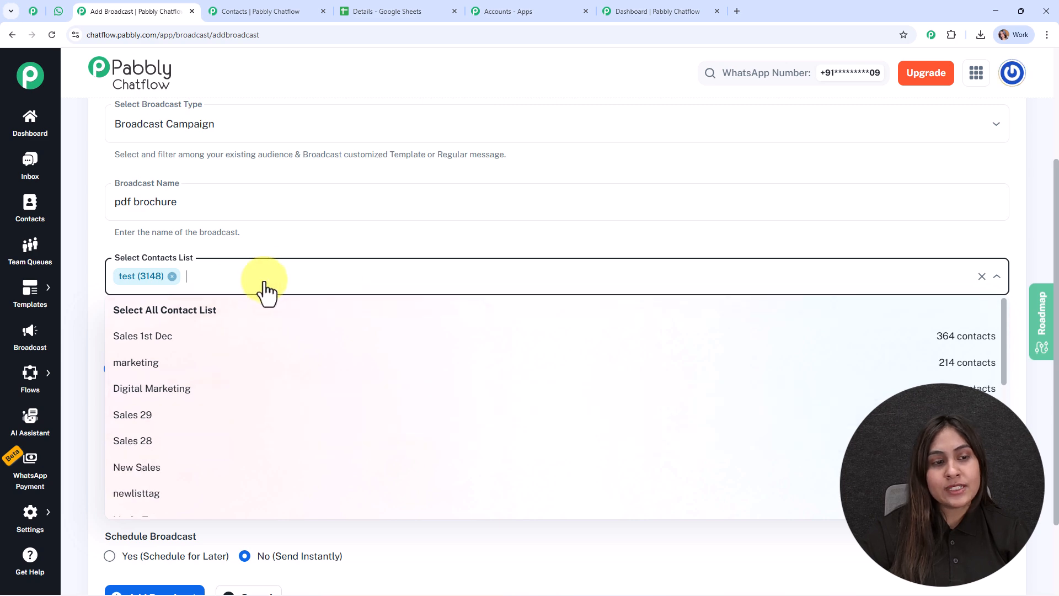
pyautogui.click(247, 240)
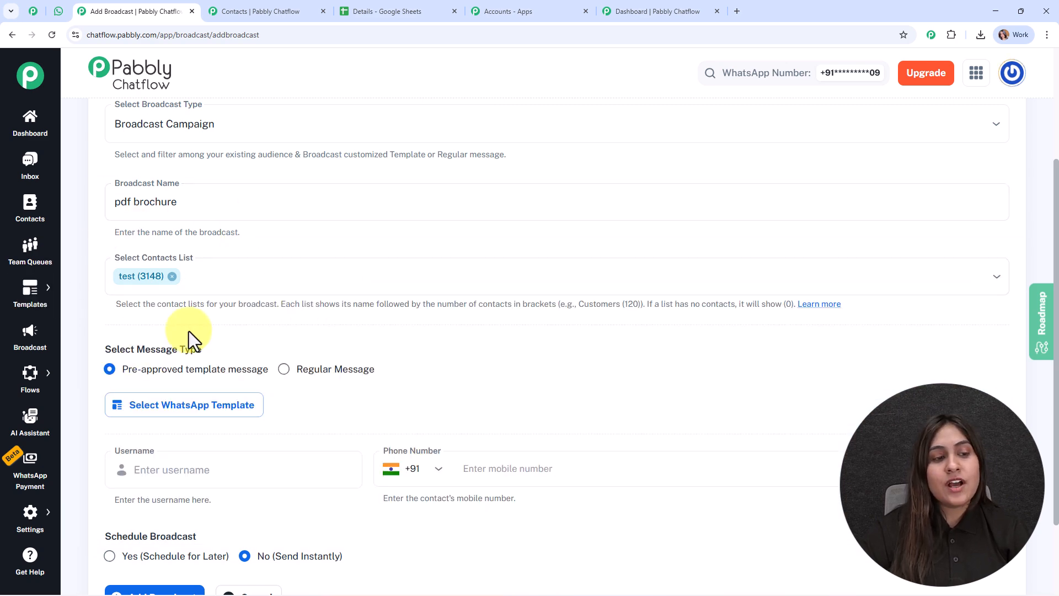
pyautogui.scroll(-2, 422, 310)
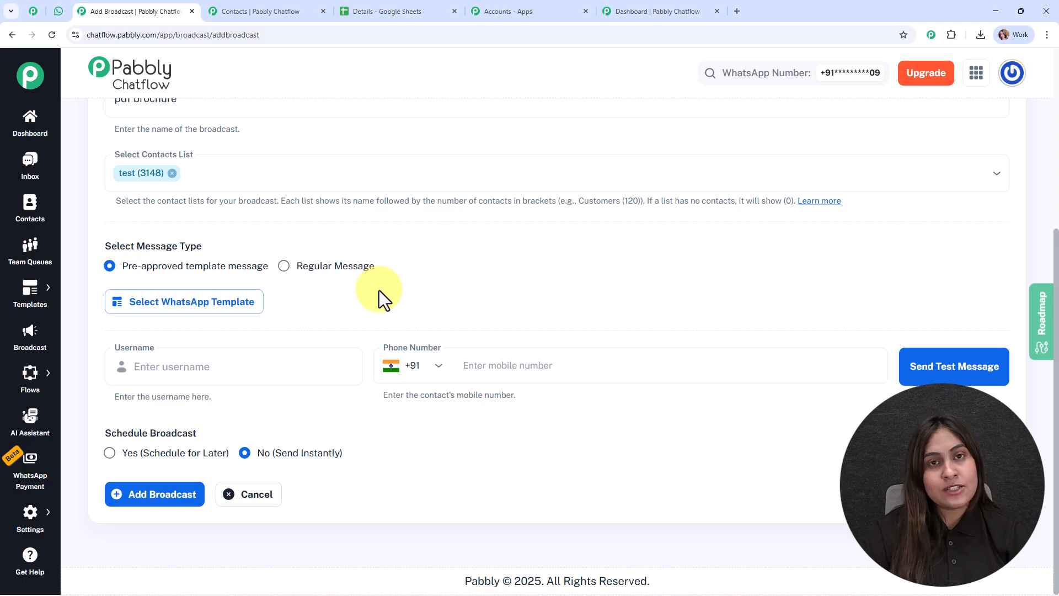
# Step: Switch to Regular Message and try the Image and File message types
pyautogui.click(283, 267)
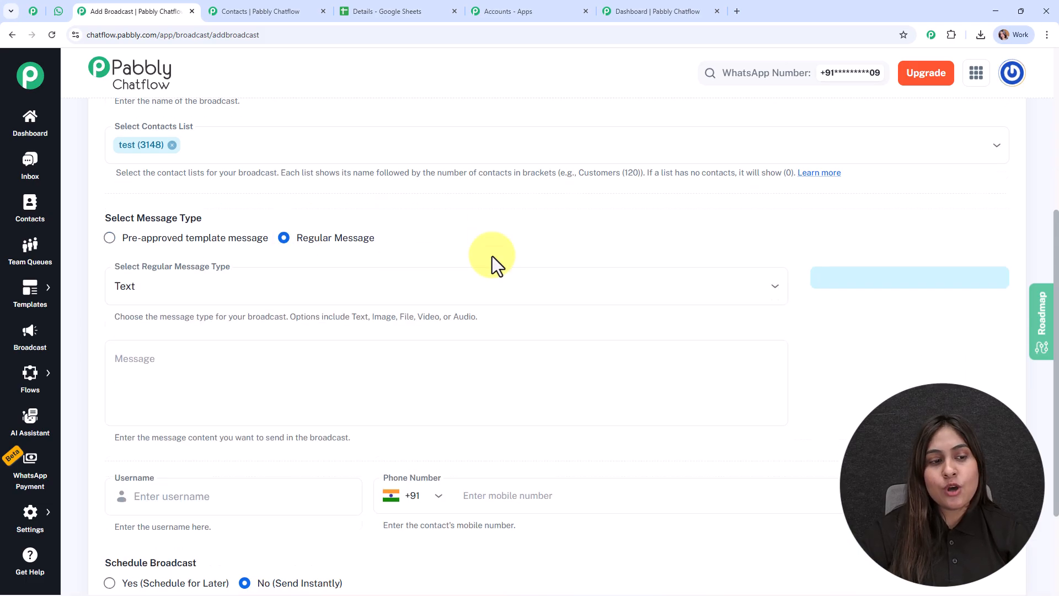
pyautogui.scroll(-2, 492, 256)
pyautogui.click(439, 218)
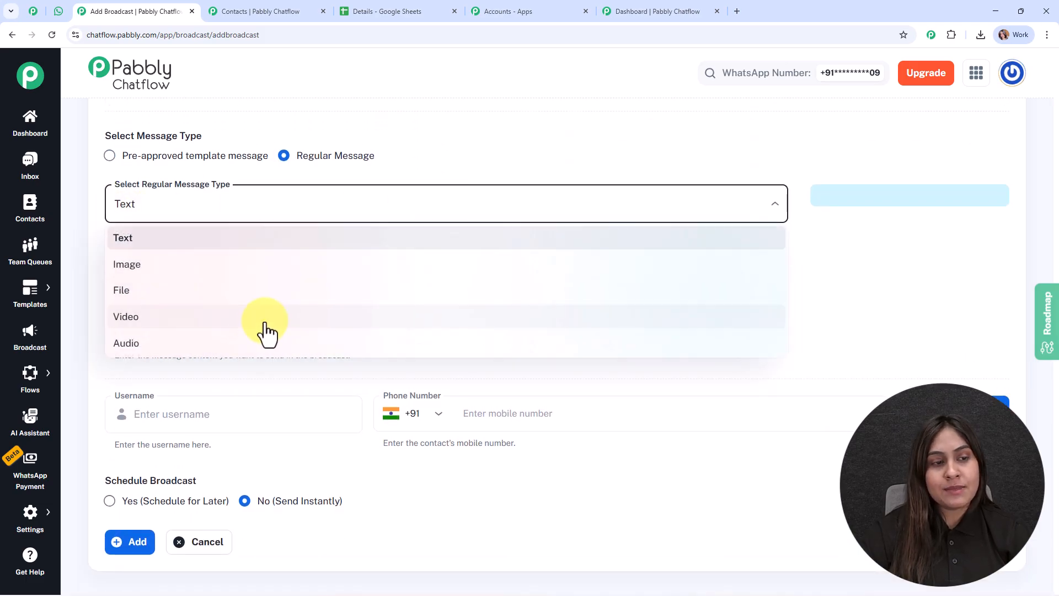
pyautogui.click(258, 267)
pyautogui.click(253, 210)
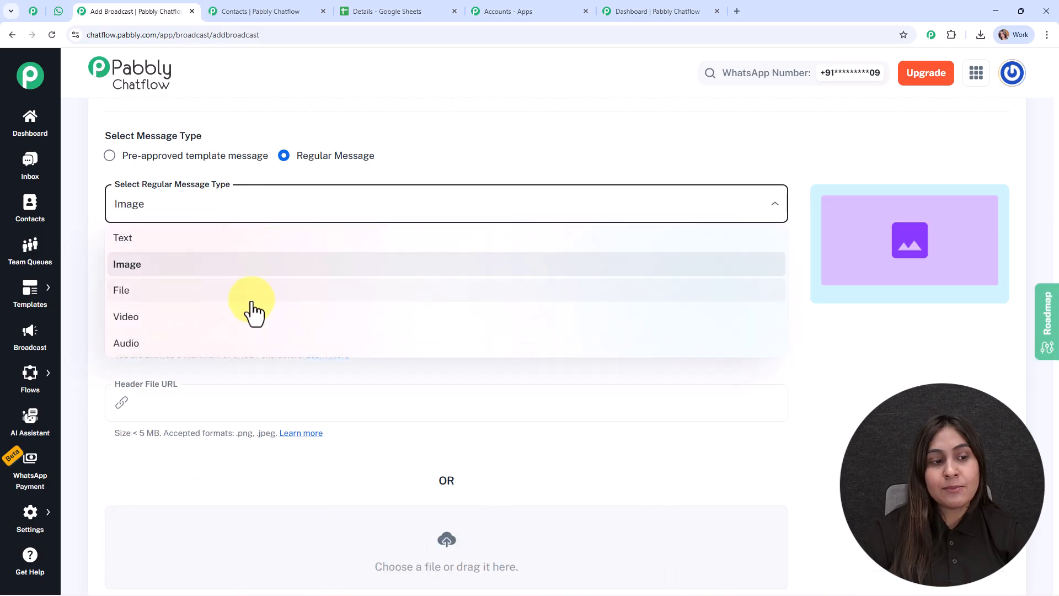
pyautogui.click(253, 293)
# Step: Try Audio and Text types, type 'fgb', then choose Pre-approved template message
pyautogui.click(267, 213)
pyautogui.click(264, 342)
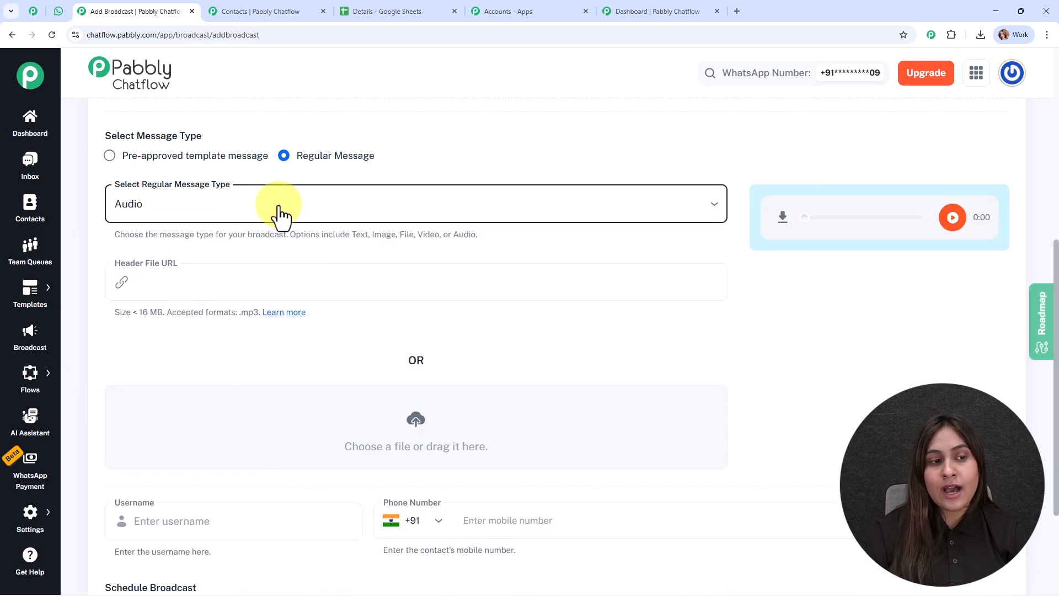
pyautogui.click(281, 217)
pyautogui.click(204, 238)
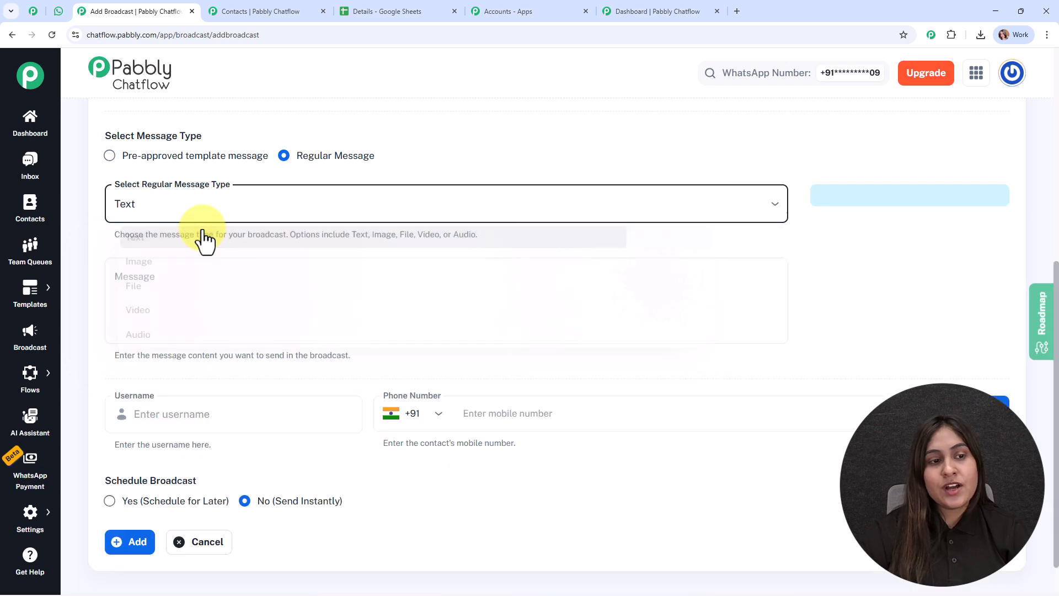
pyautogui.click(233, 307)
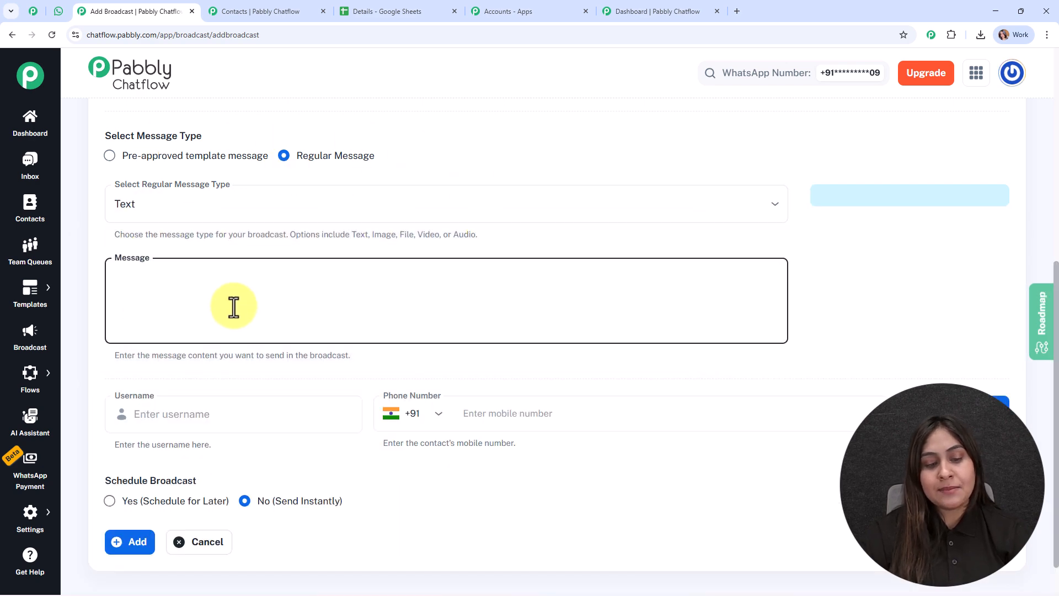
pyautogui.write('fgb')
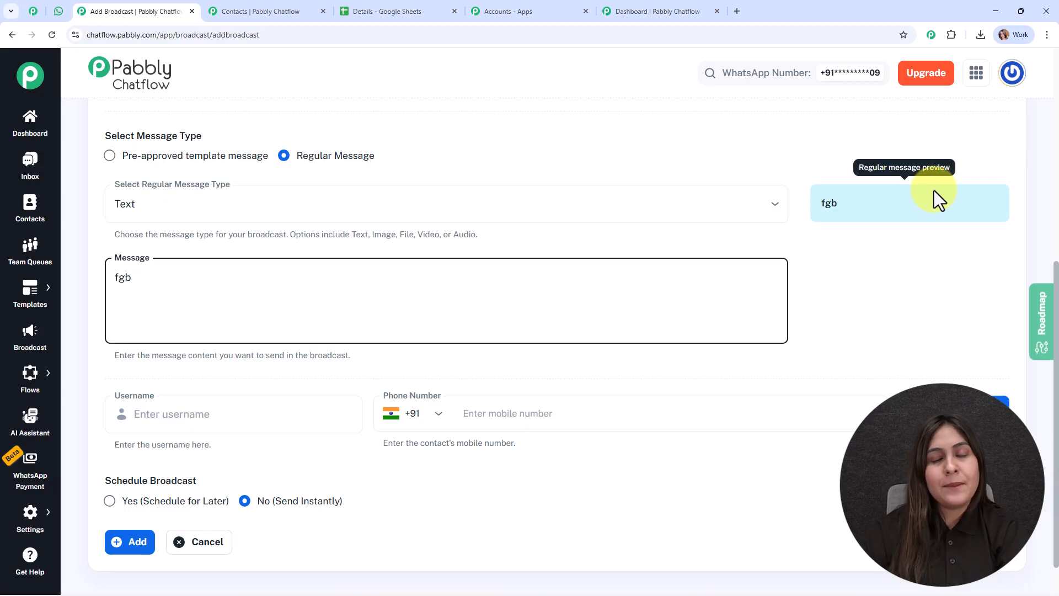
pyautogui.click(120, 165)
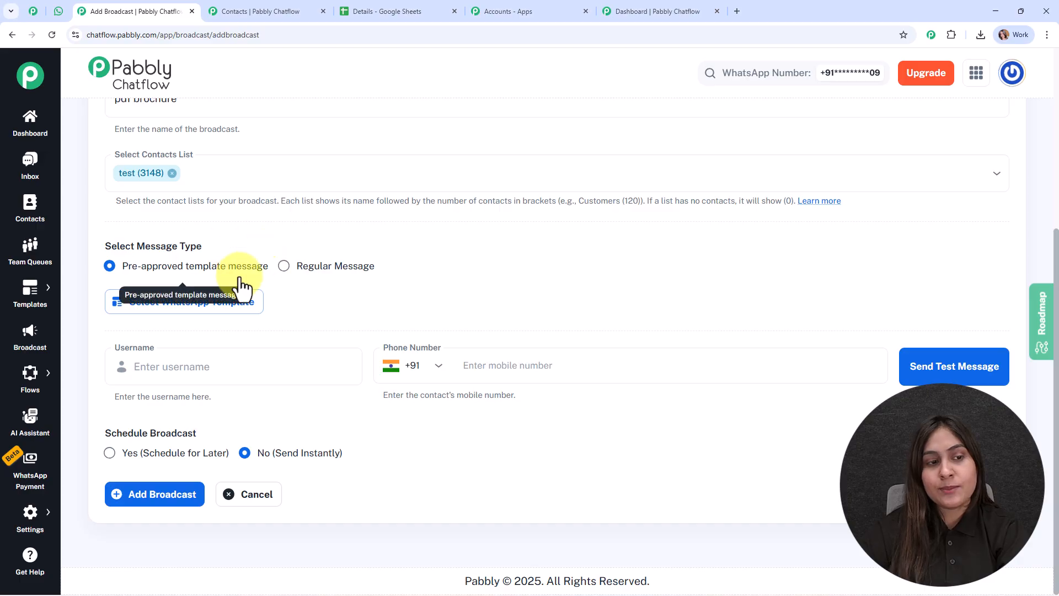
# Step: Choose the pdf_brochure template, delete 'Lead Name' from Body Field 1, then switch to the Contacts tab
pyautogui.click(179, 317)
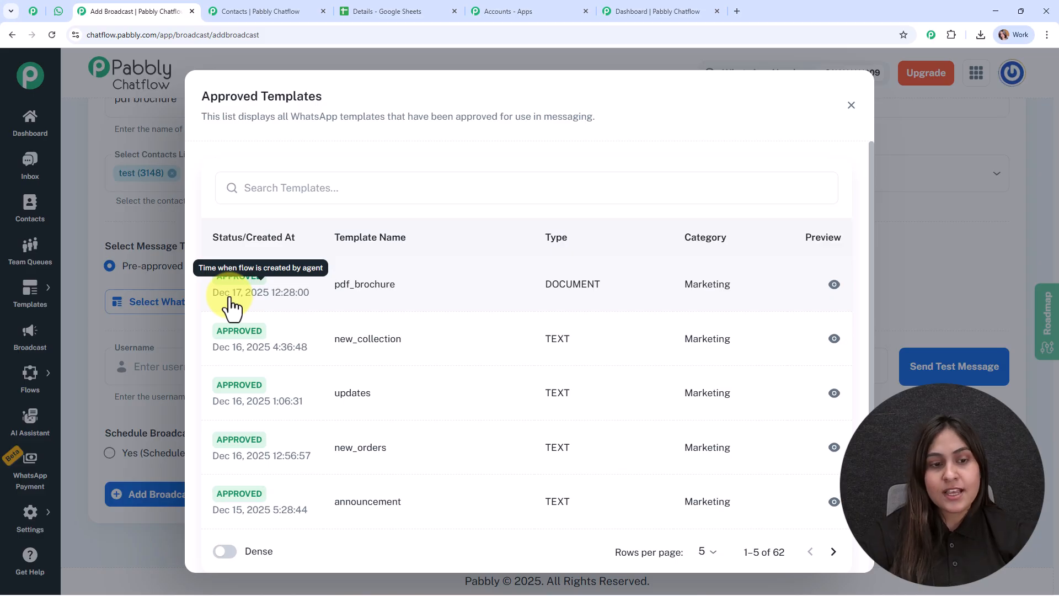
pyautogui.click(379, 294)
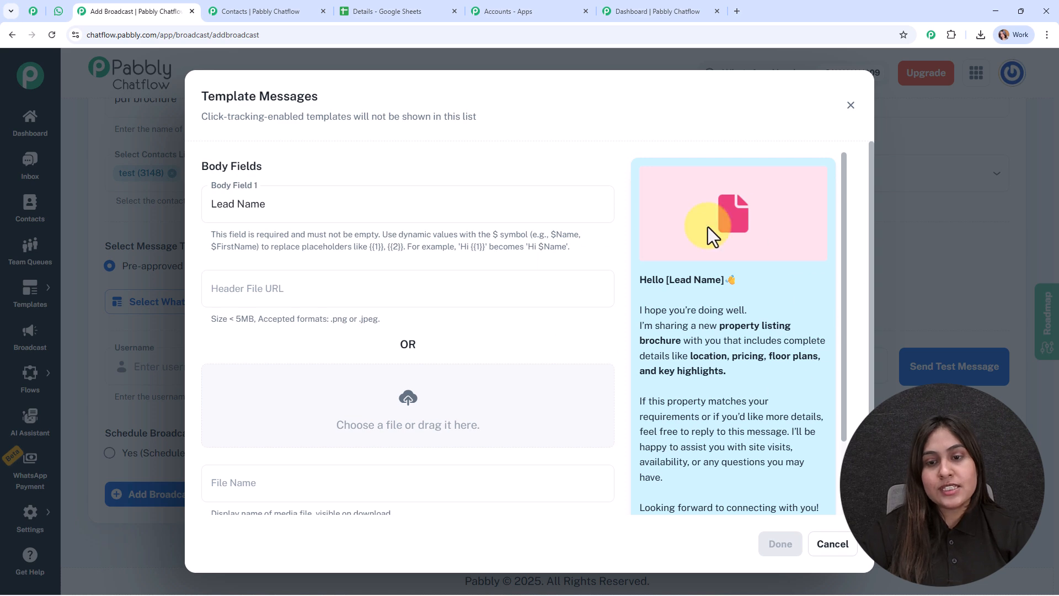
pyautogui.click(282, 205)
pyautogui.moveTo(281, 206); pyautogui.dragTo(208, 210)
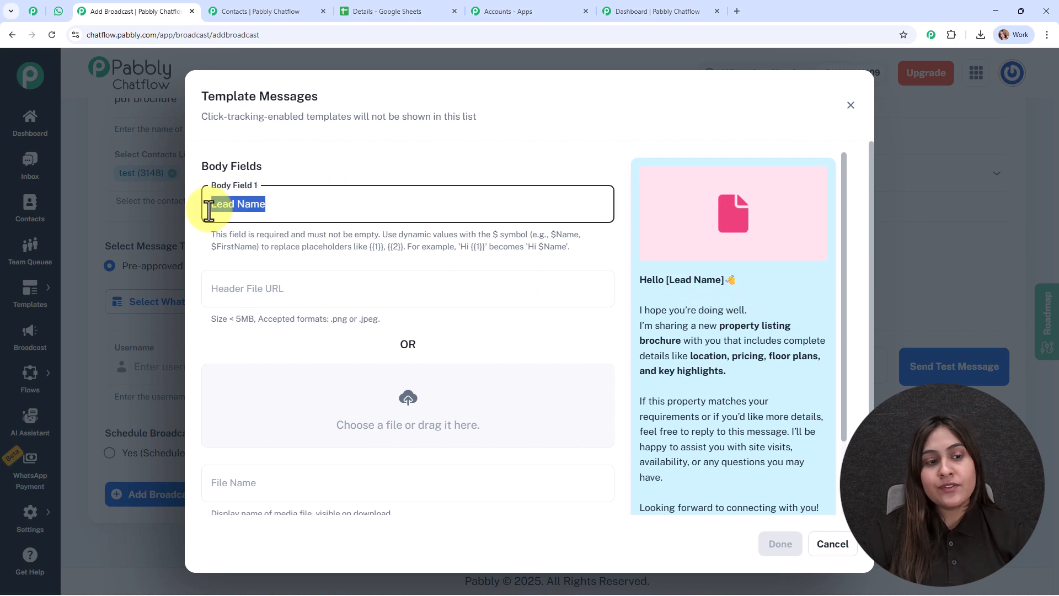
pyautogui.press('BackSpace')
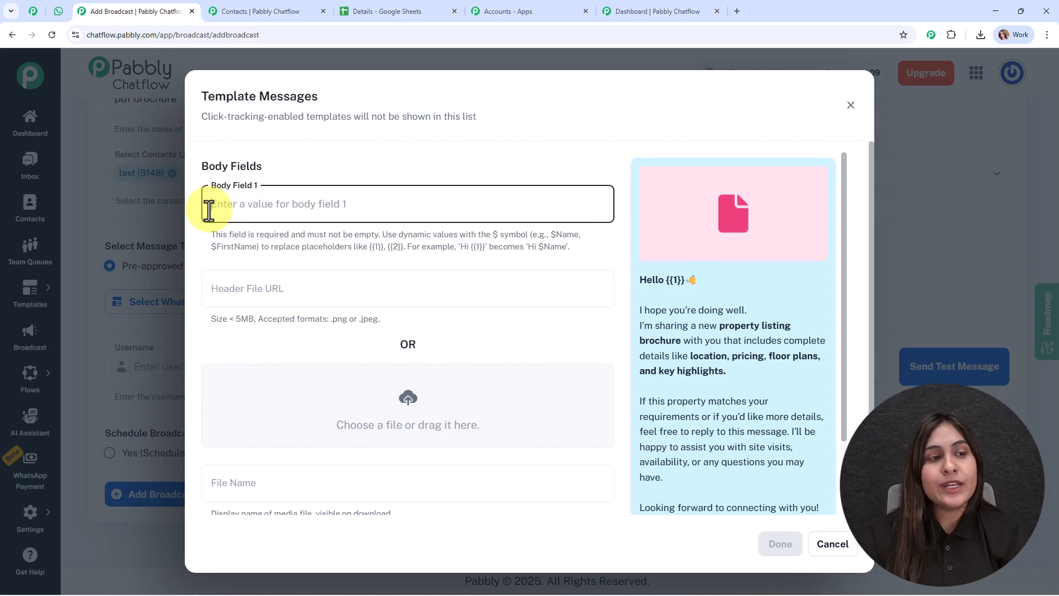
pyautogui.click(226, 11)
pyautogui.moveTo(47, 536)
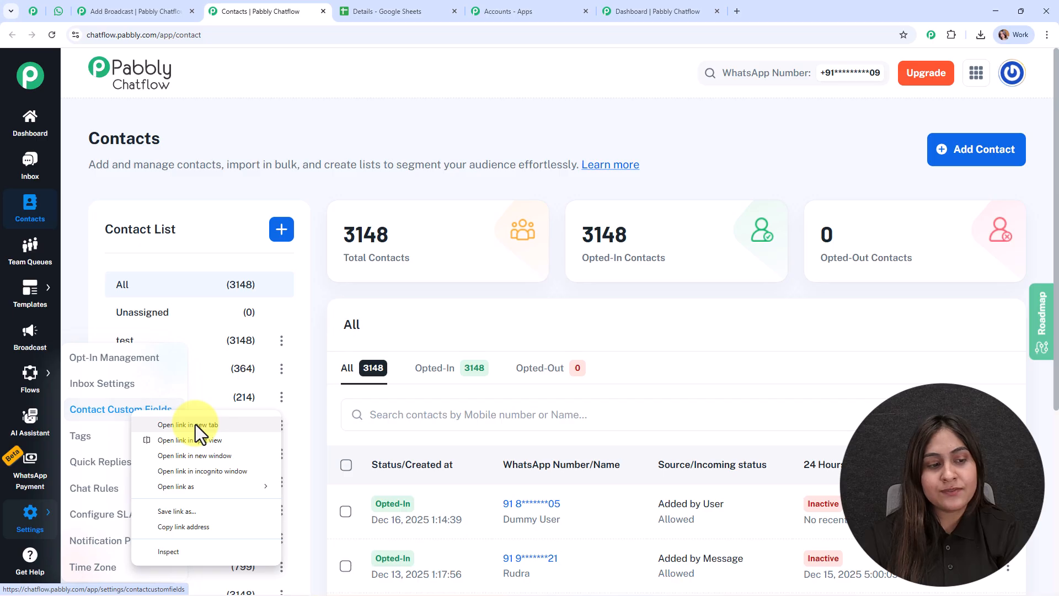
# Step: Copy the Name field from Contact Custom Fields and paste $Name into Body Field 1
pyautogui.click(195, 425)
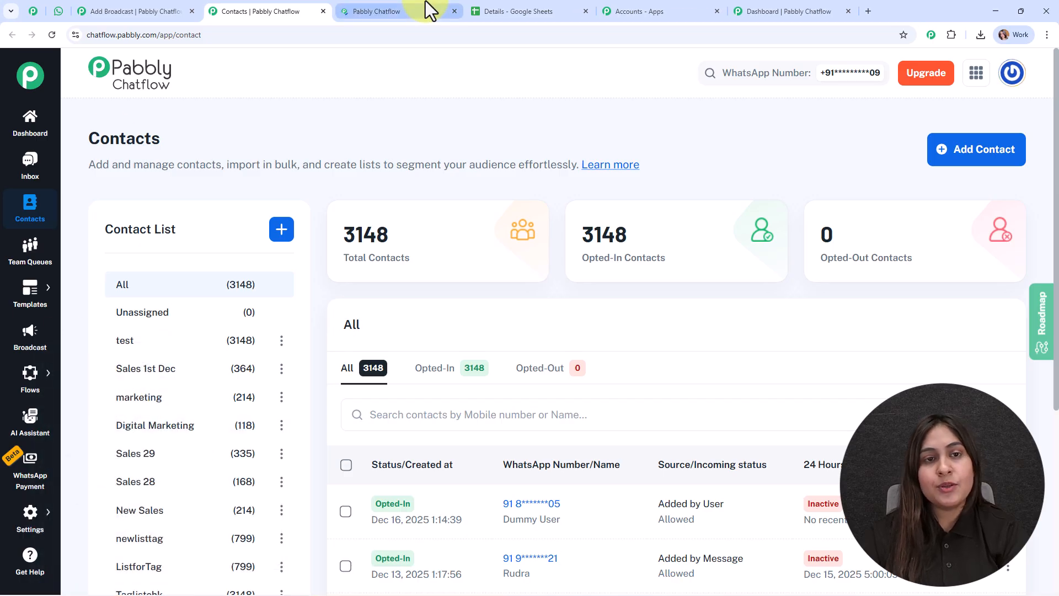
pyautogui.click(425, 7)
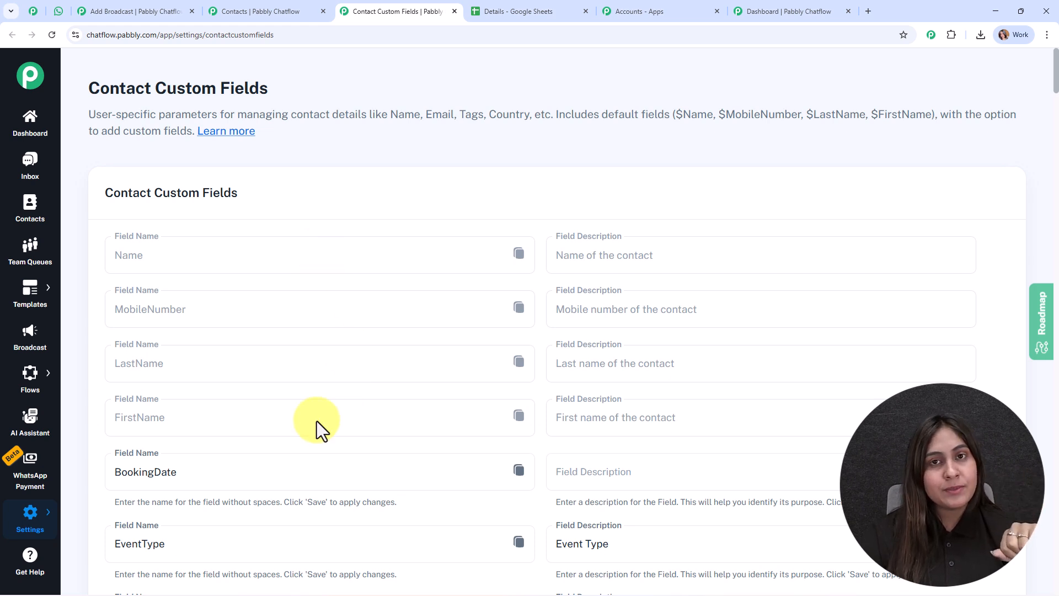
pyautogui.scroll(-7, 323, 413)
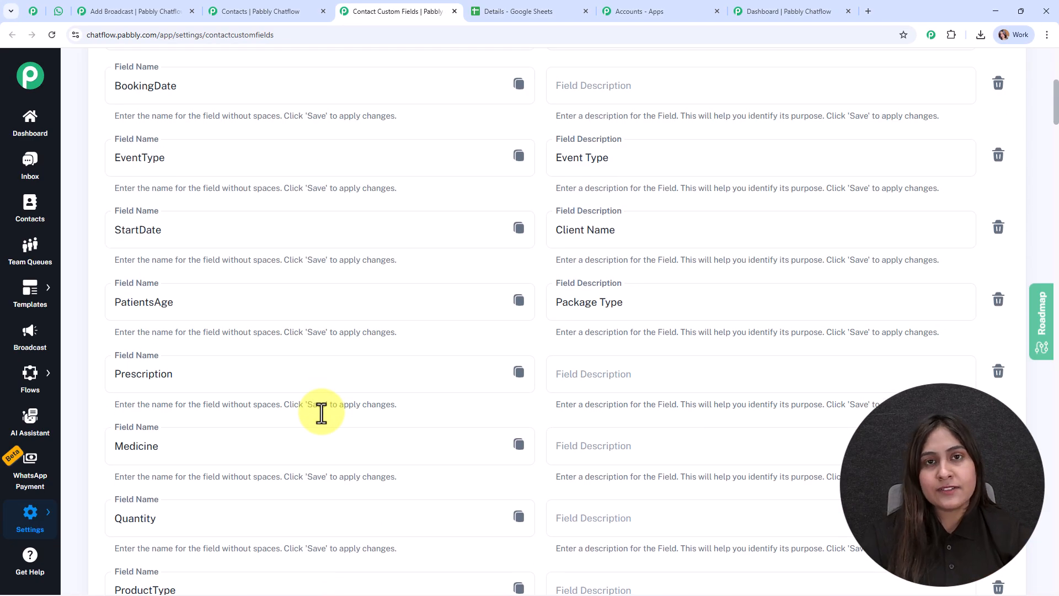
pyautogui.scroll(7, 322, 412)
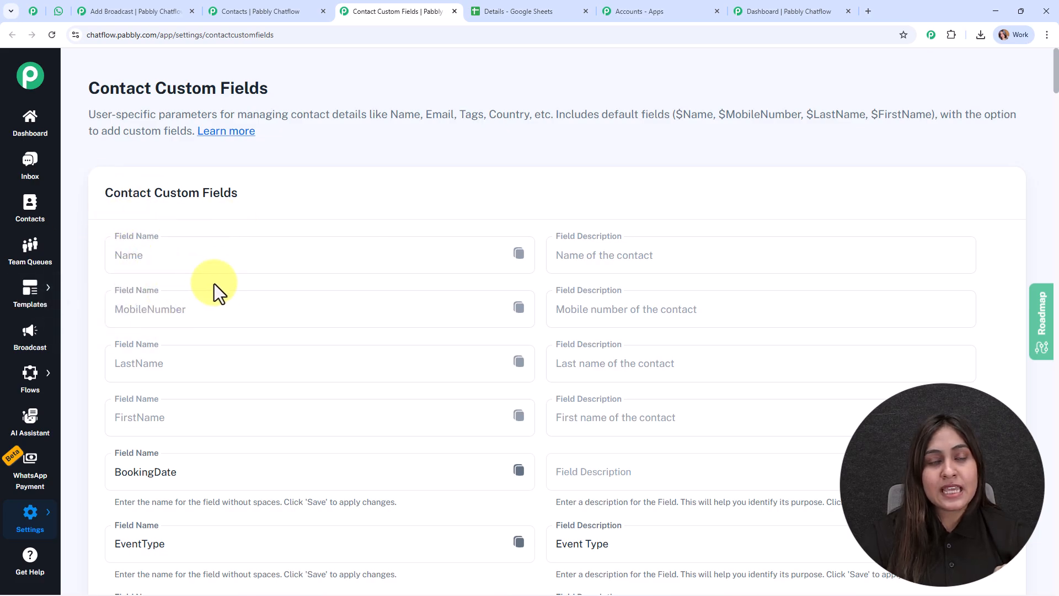
pyautogui.click(519, 254)
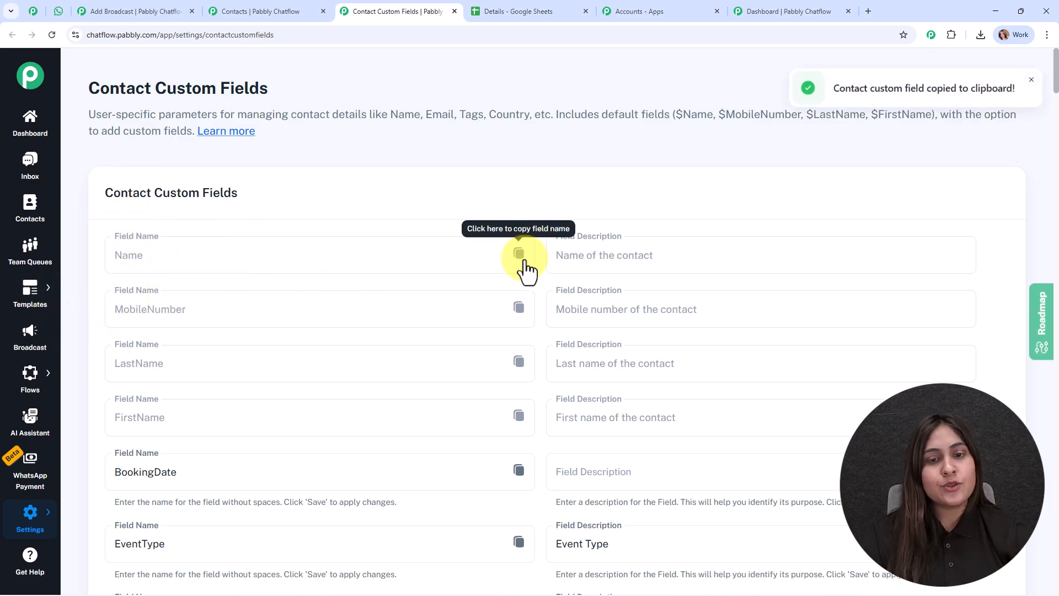
pyautogui.click(136, 12)
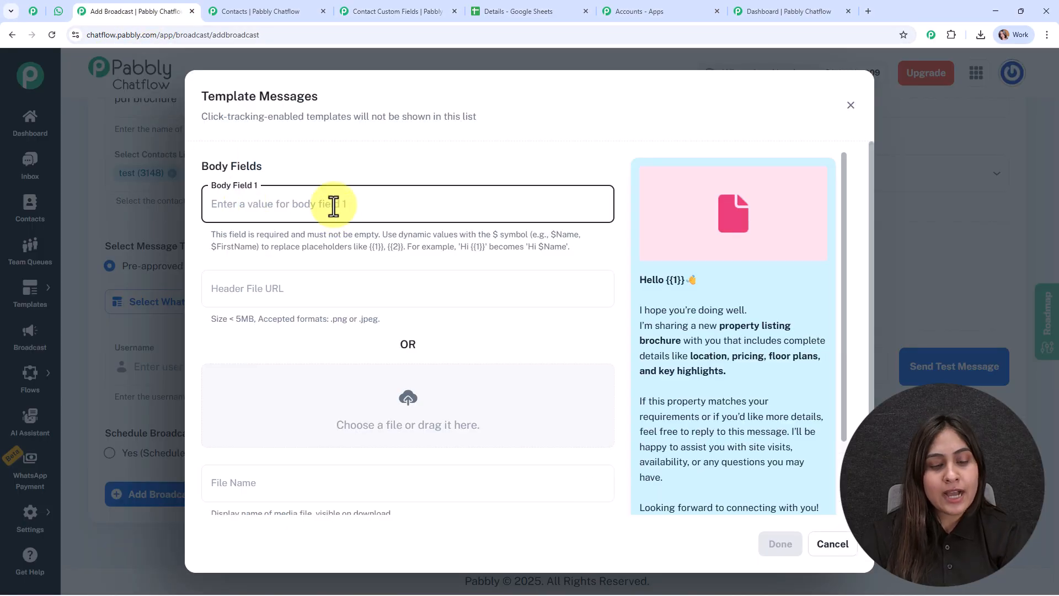
pyautogui.hotkey('ctrl', 'v')
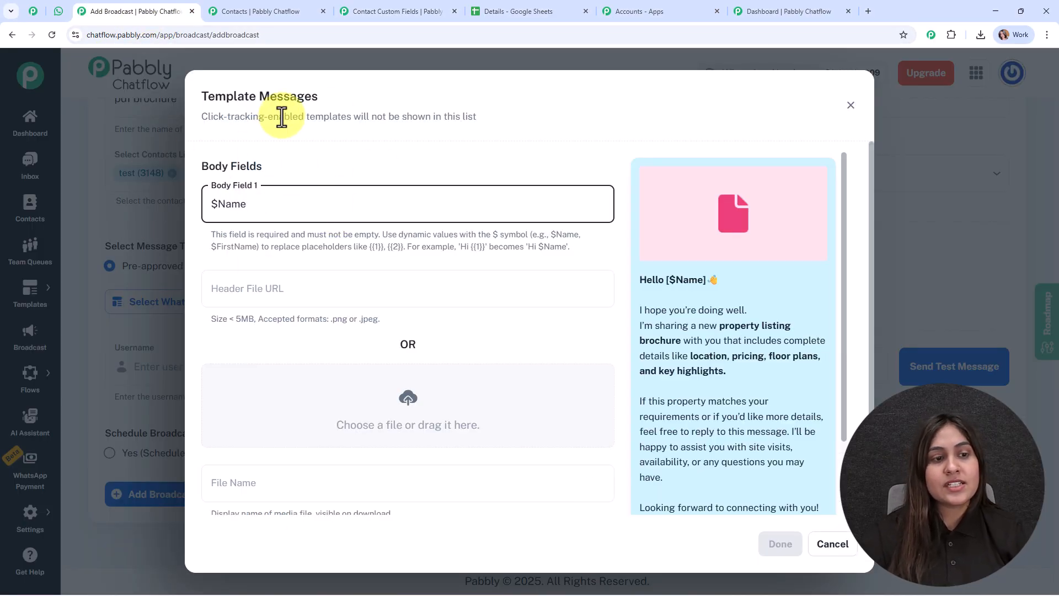
pyautogui.click(466, 260)
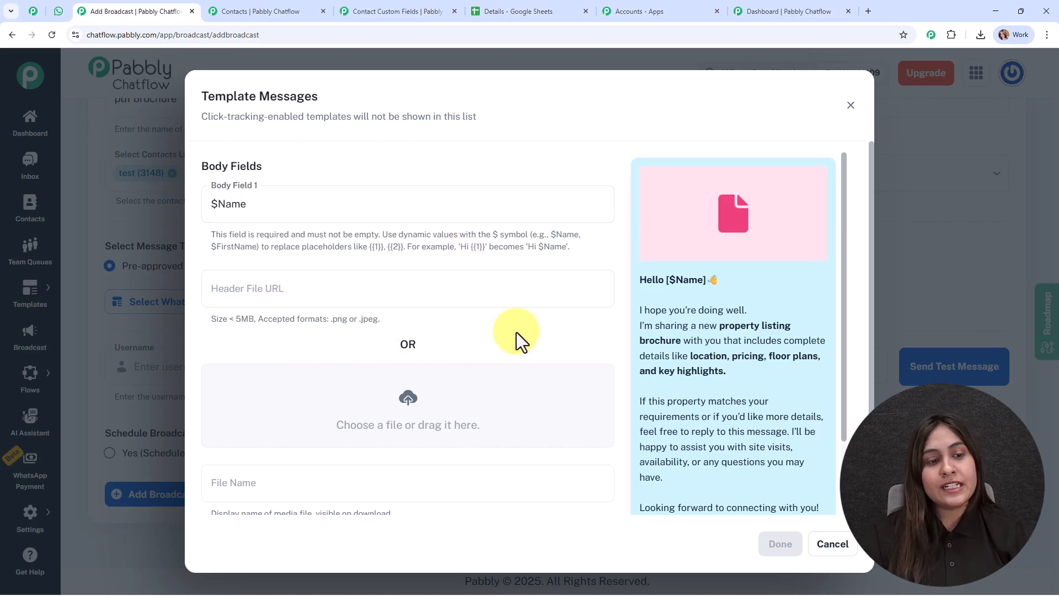
pyautogui.scroll(-1, 517, 332)
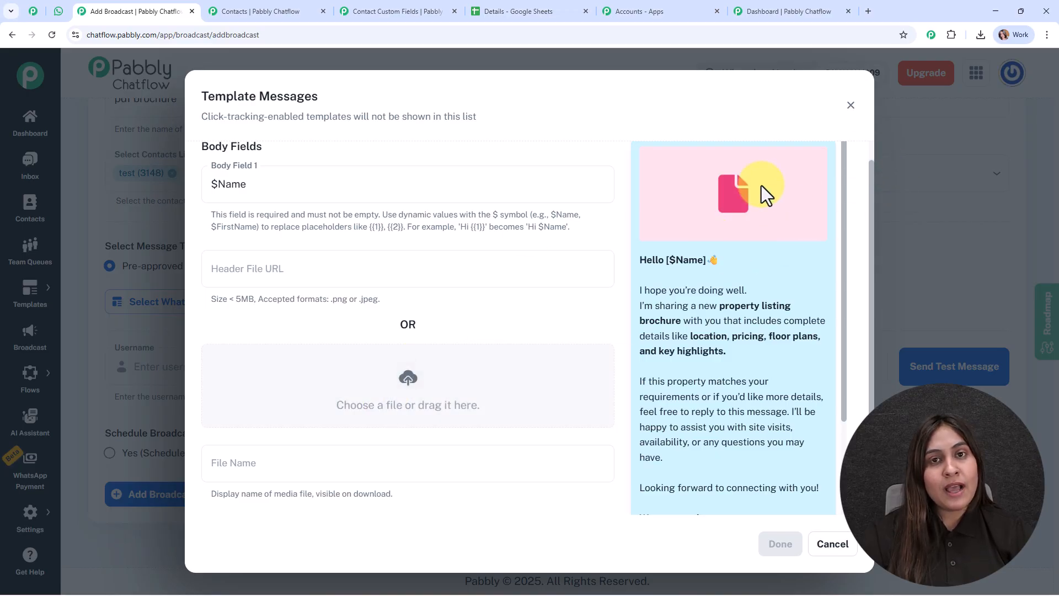
# Step: Upload the White Marble Grid real-estate listing PDF from Downloads as the header file
pyautogui.click(414, 379)
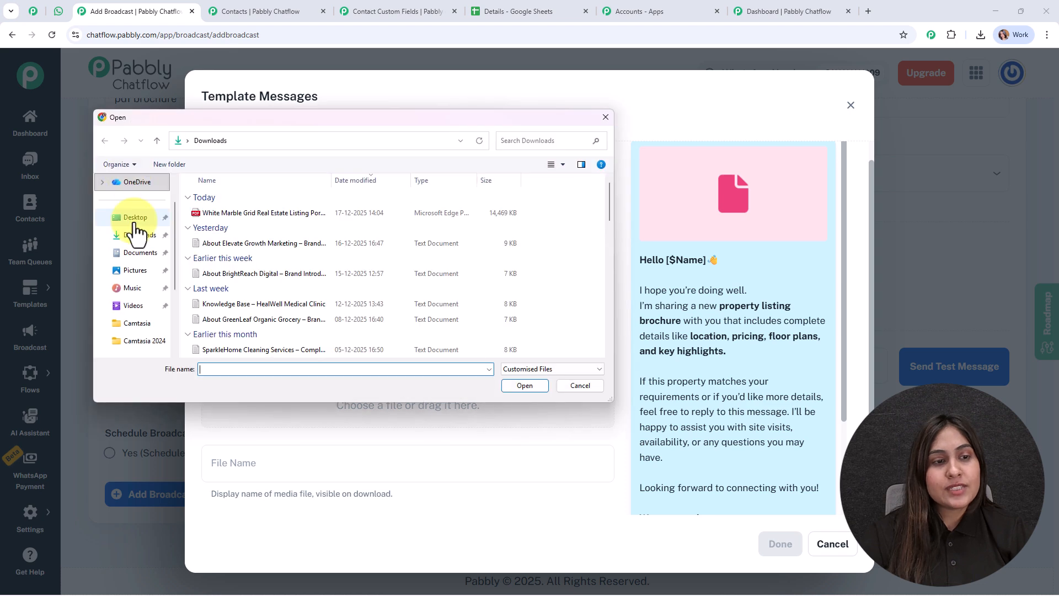
pyautogui.click(248, 215)
pyautogui.click(525, 385)
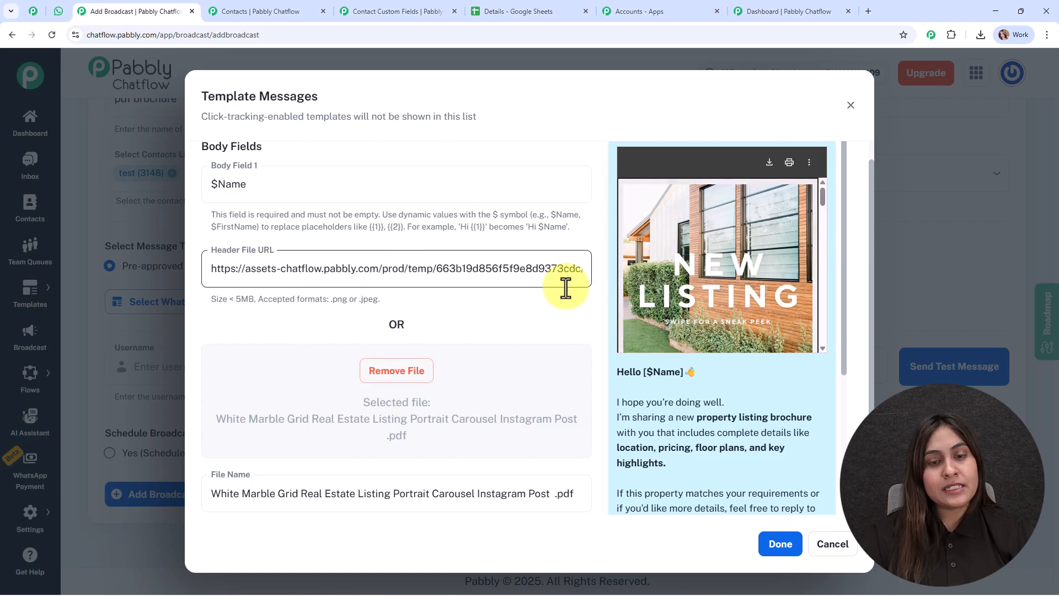
pyautogui.scroll(-1, 556, 312)
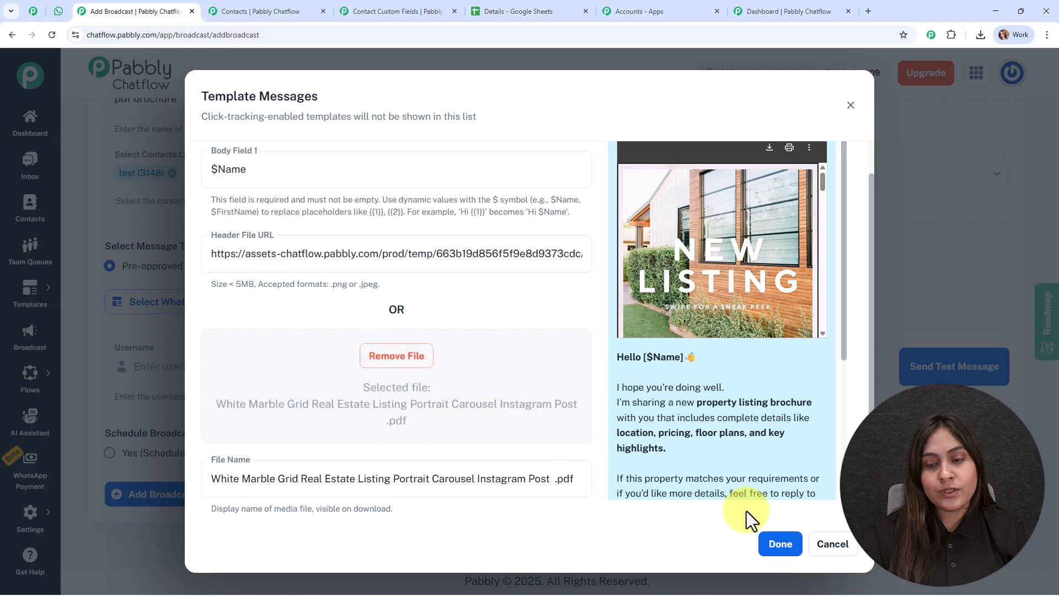
# Step: Confirm the template settings and scroll down to the test-message and scheduling fields
pyautogui.click(783, 546)
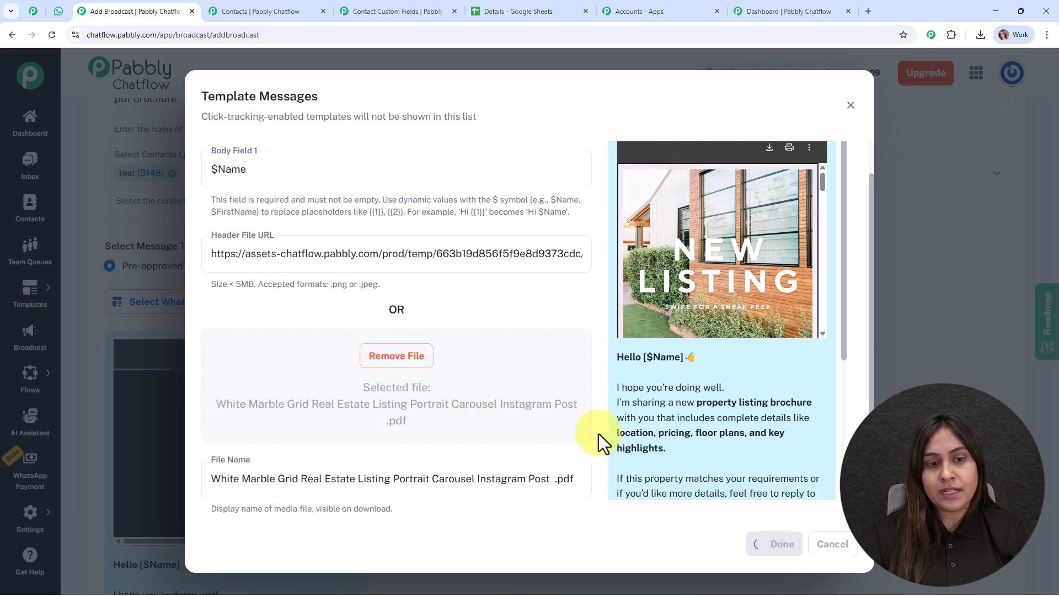
pyautogui.scroll(-5, 496, 309)
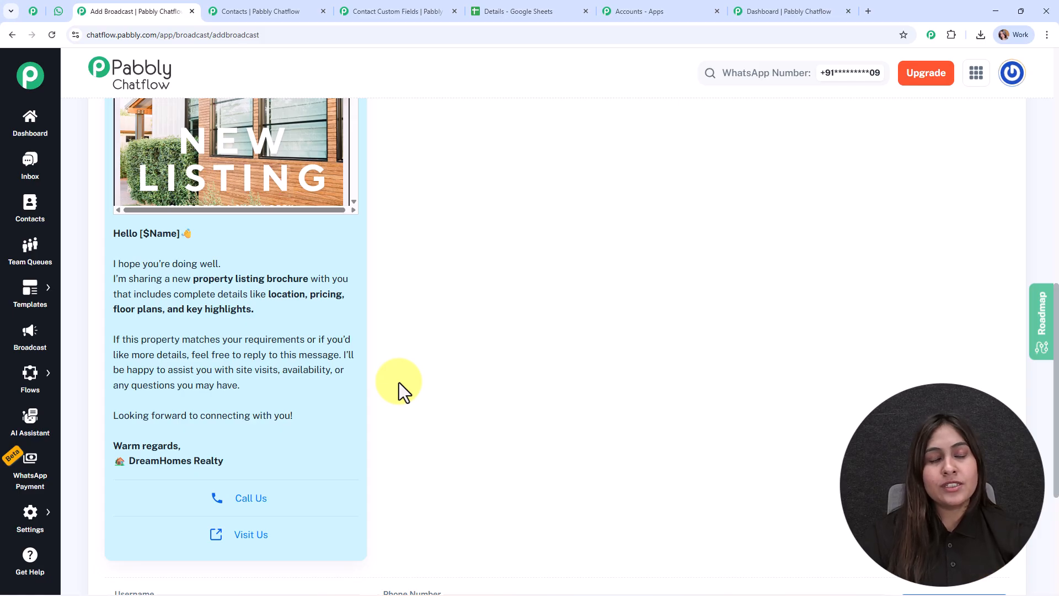
pyautogui.scroll(-5, 558, 325)
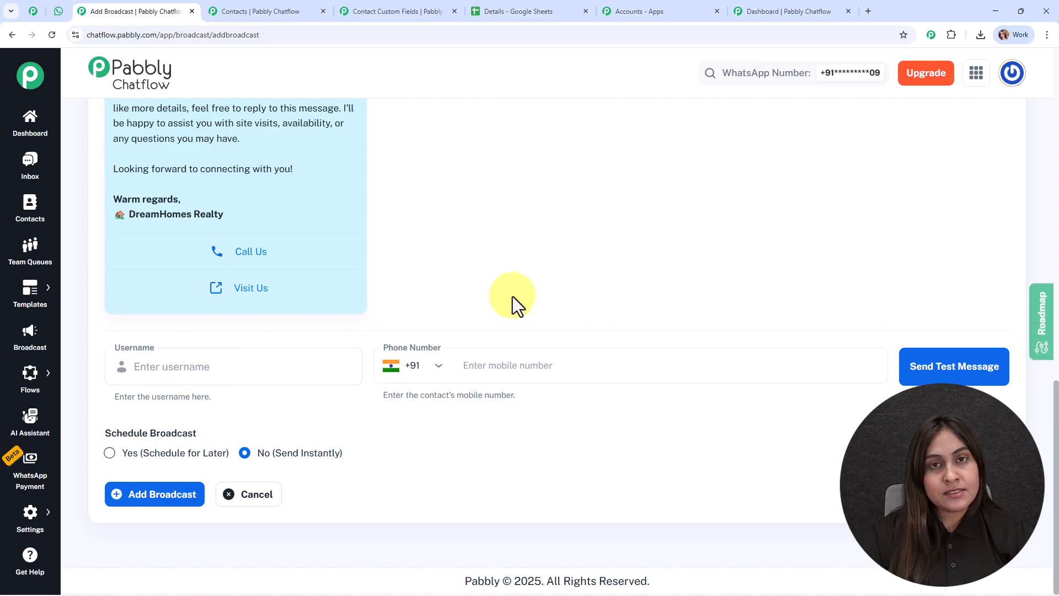
pyautogui.scroll(3, 513, 302)
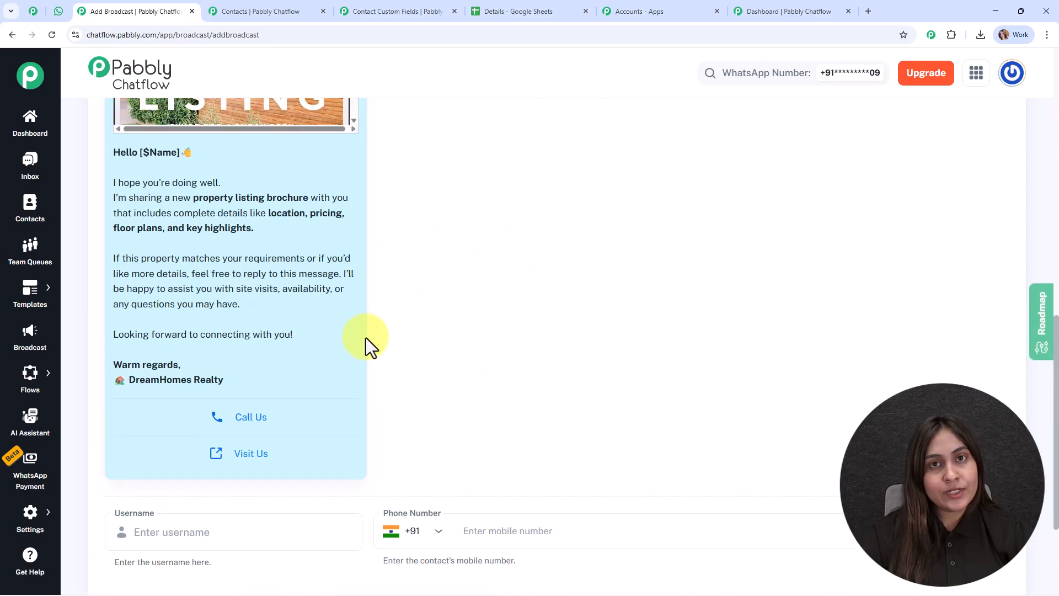
pyautogui.scroll(-3, 281, 373)
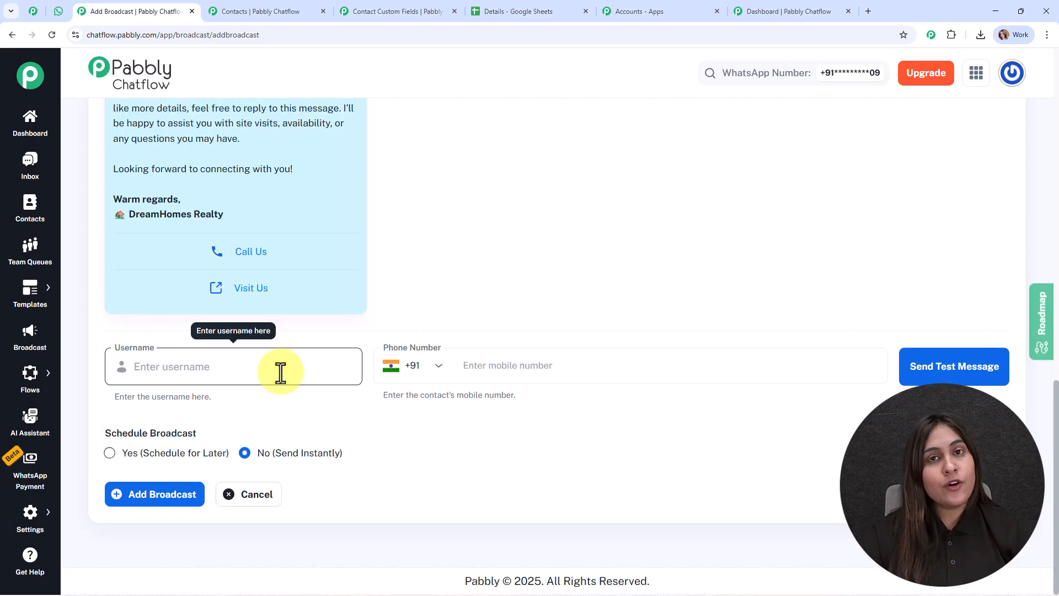
# Step: Enter the test recipient's name and phone number, send a test message, then switch to WhatsApp Web
pyautogui.click(280, 373)
pyautogui.write('Roma')
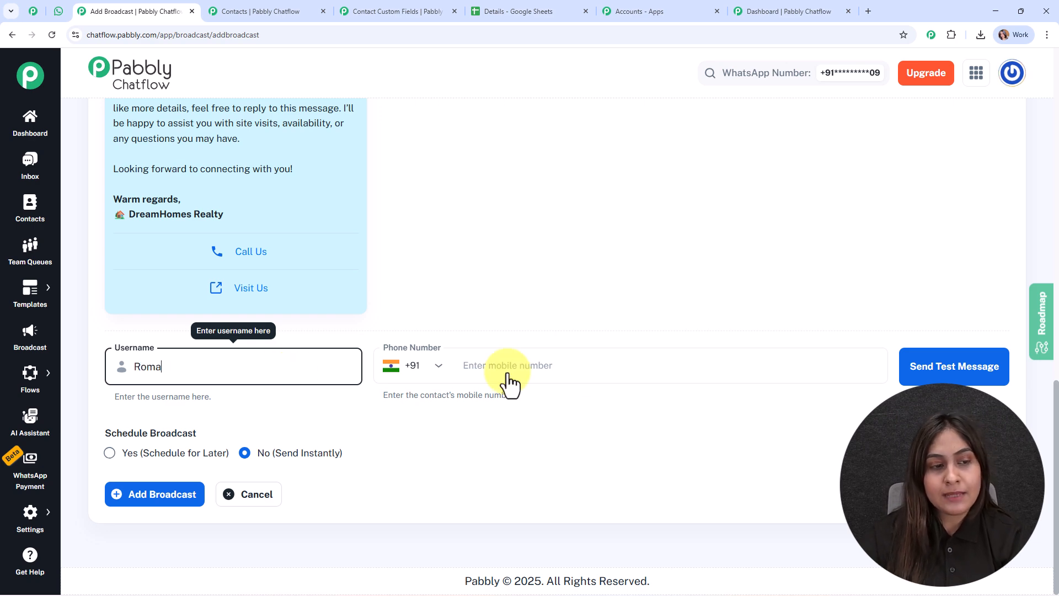
pyautogui.click(586, 371)
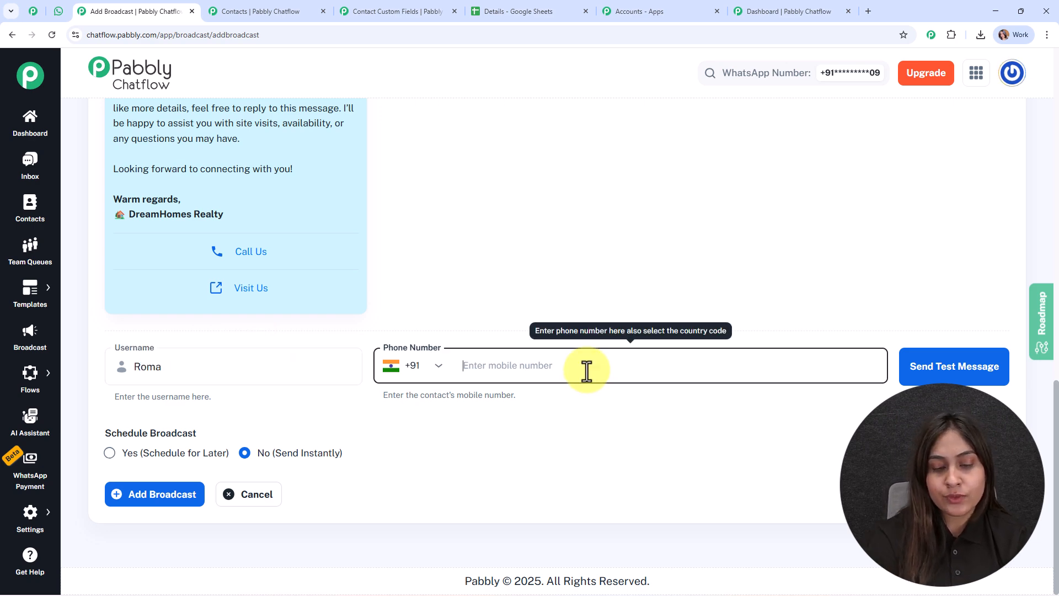
pyautogui.hotkey('ctrl', 'v')
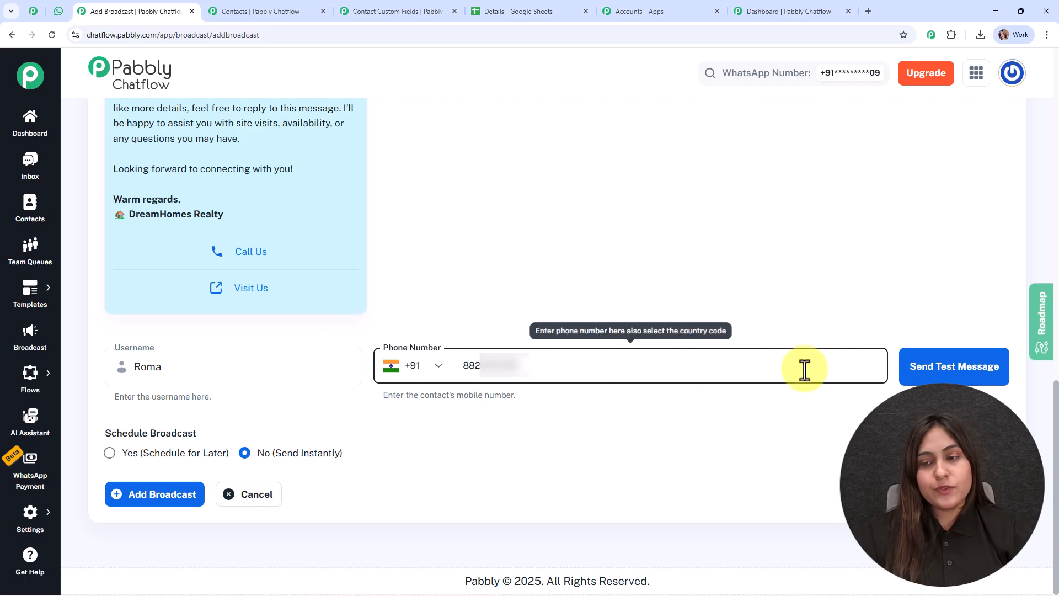
pyautogui.click(996, 356)
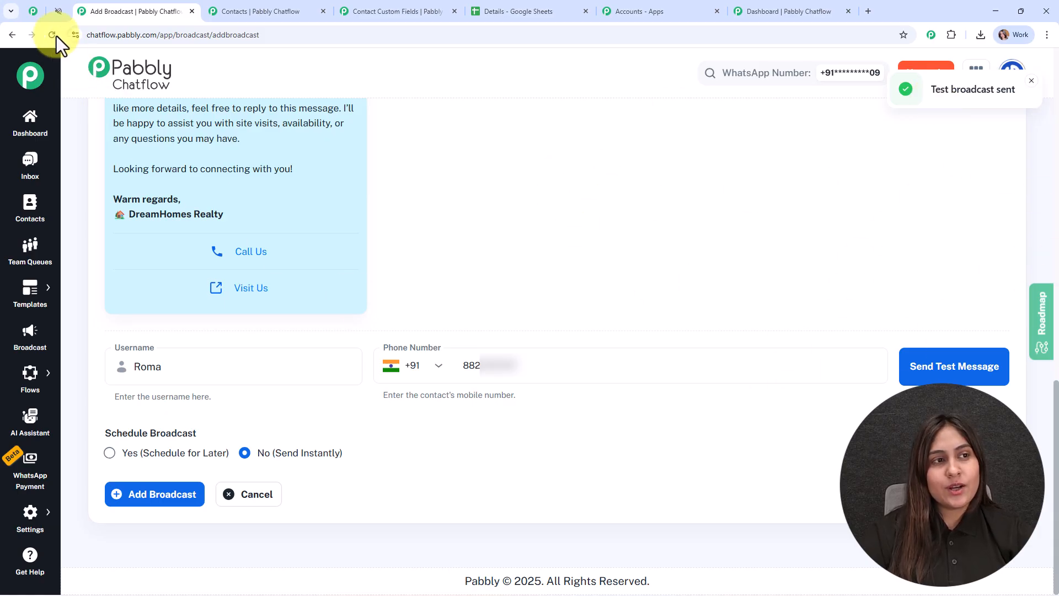
pyautogui.click(58, 11)
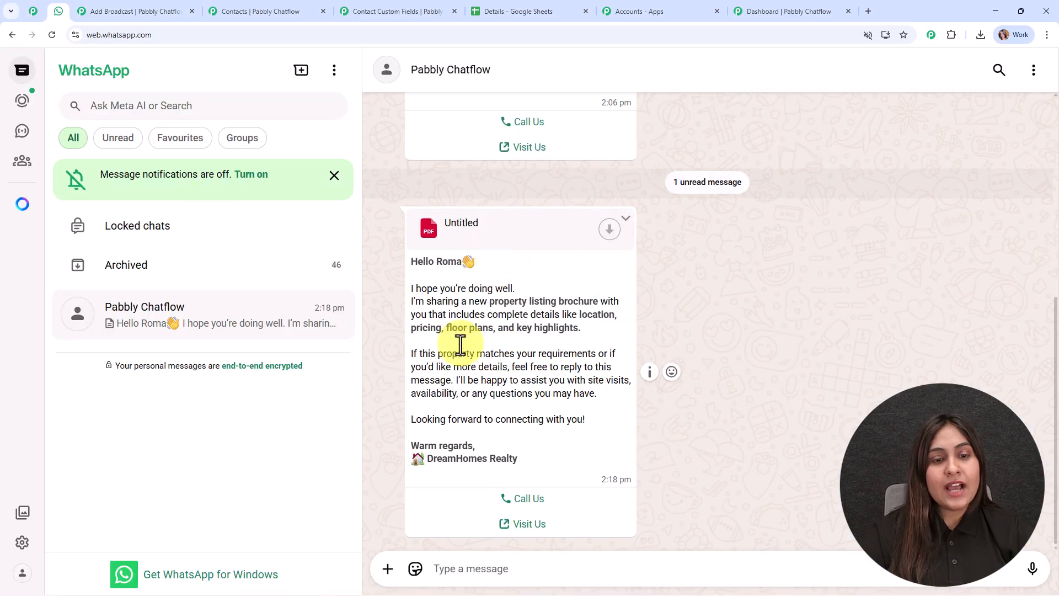
# Step: Download the brochure PDF from the received test message and open it in Chrome
pyautogui.moveTo(412, 262); pyautogui.dragTo(484, 263)
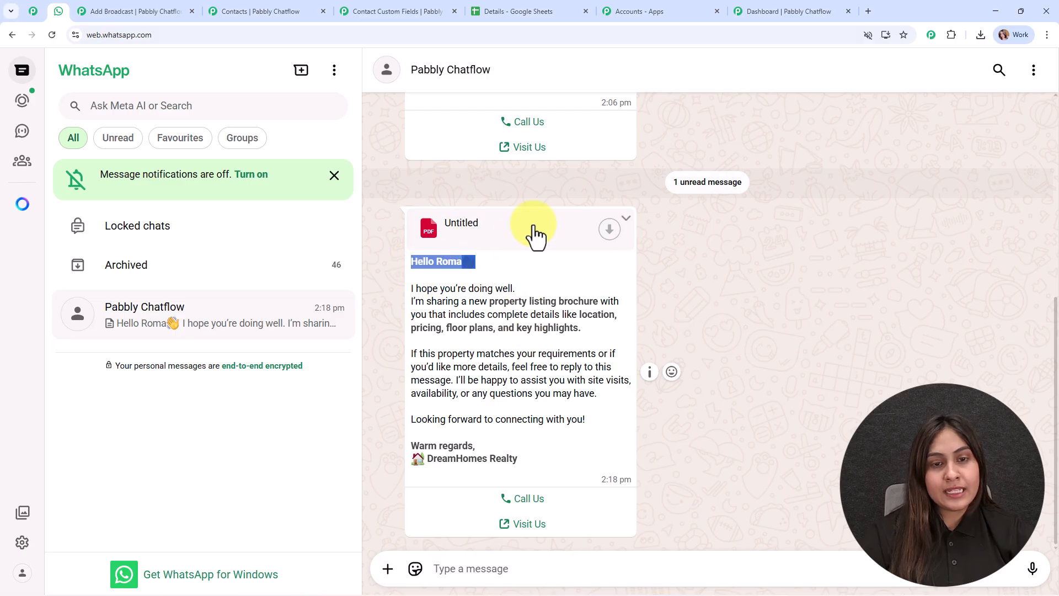
pyautogui.click(639, 223)
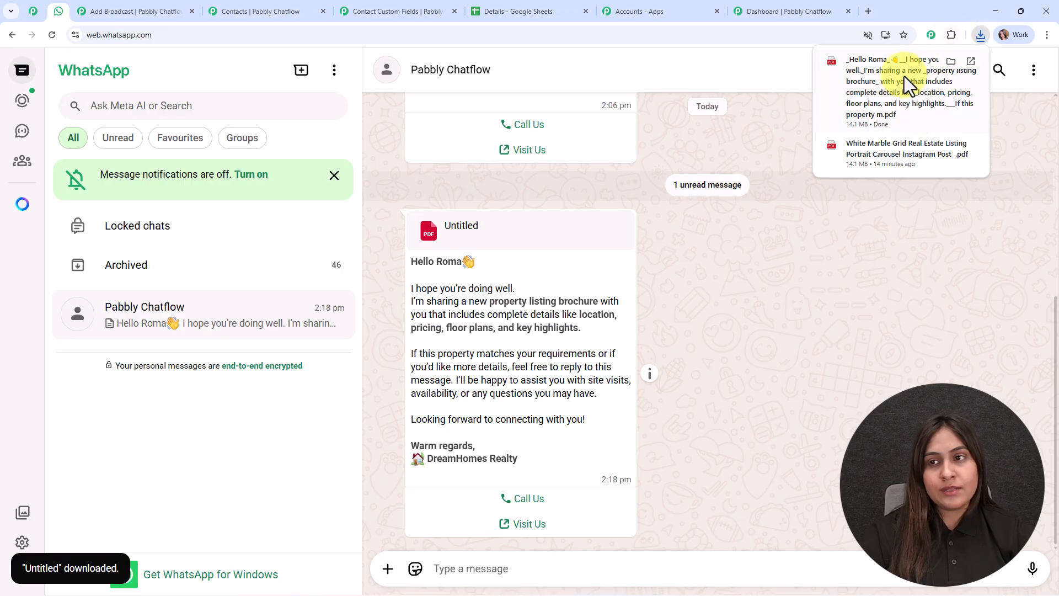
pyautogui.click(905, 76)
pyautogui.scroll(-12, 661, 276)
# Step: Scroll through the pages of the White Marble Grid brochure PDF
pyautogui.scroll(-2, 214, 291)
pyautogui.scroll(-2, 92, 396)
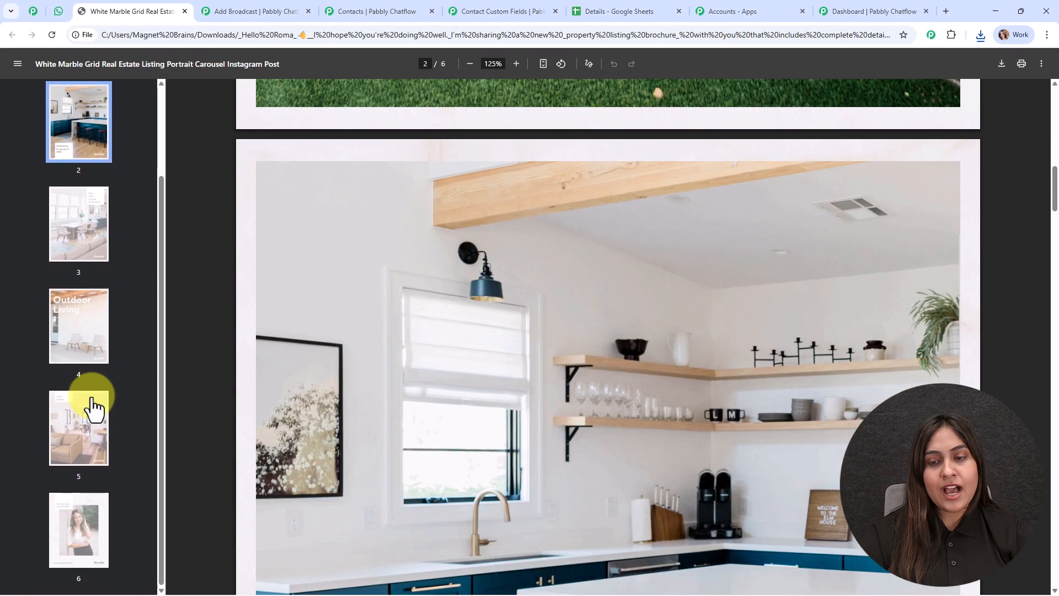
pyautogui.scroll(-5, 591, 366)
pyautogui.scroll(-10, 567, 253)
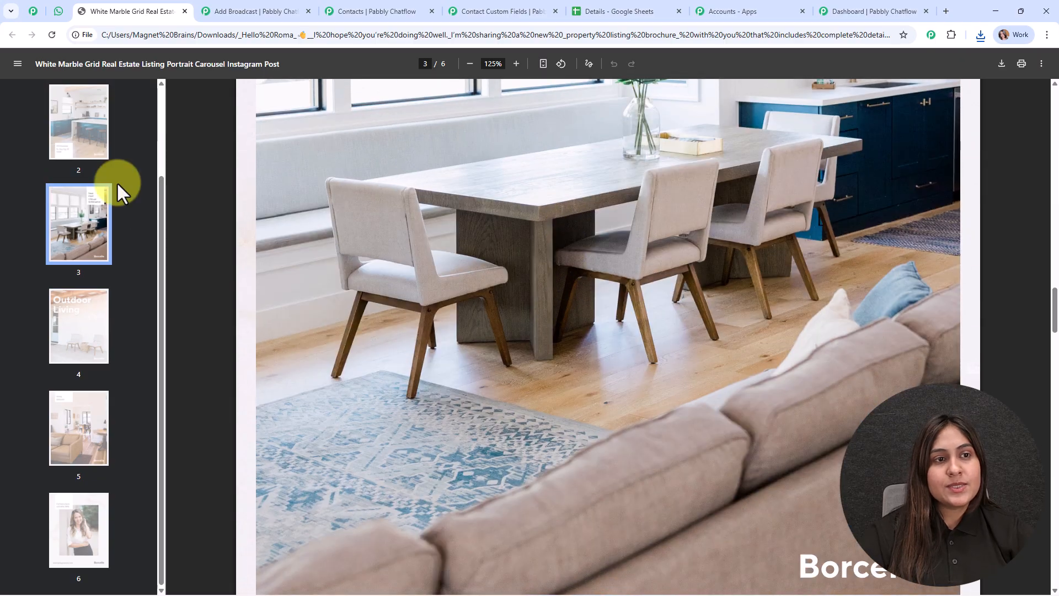
# Step: Back on the Add Broadcast form, replace the test phone number with a placeholder number
pyautogui.click(226, 12)
pyautogui.click(548, 369)
pyautogui.hotkey('ctrl', 'a')
pyautogui.write('8888888888')
pyautogui.click(525, 423)
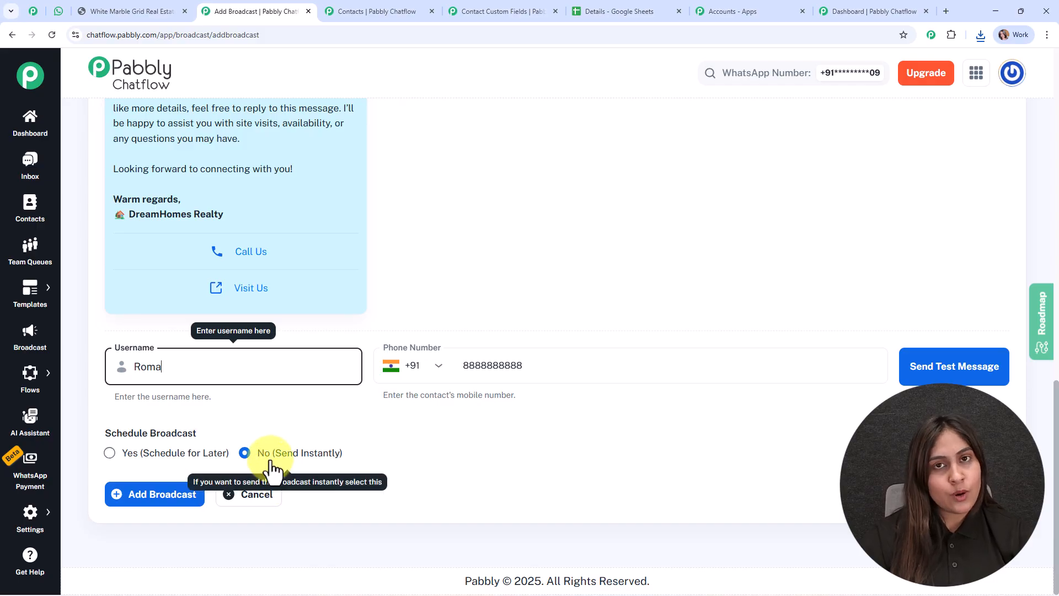
# Step: Schedule the broadcast for later on 12/27/2025 at 12:00 PM and add it
pyautogui.click(110, 457)
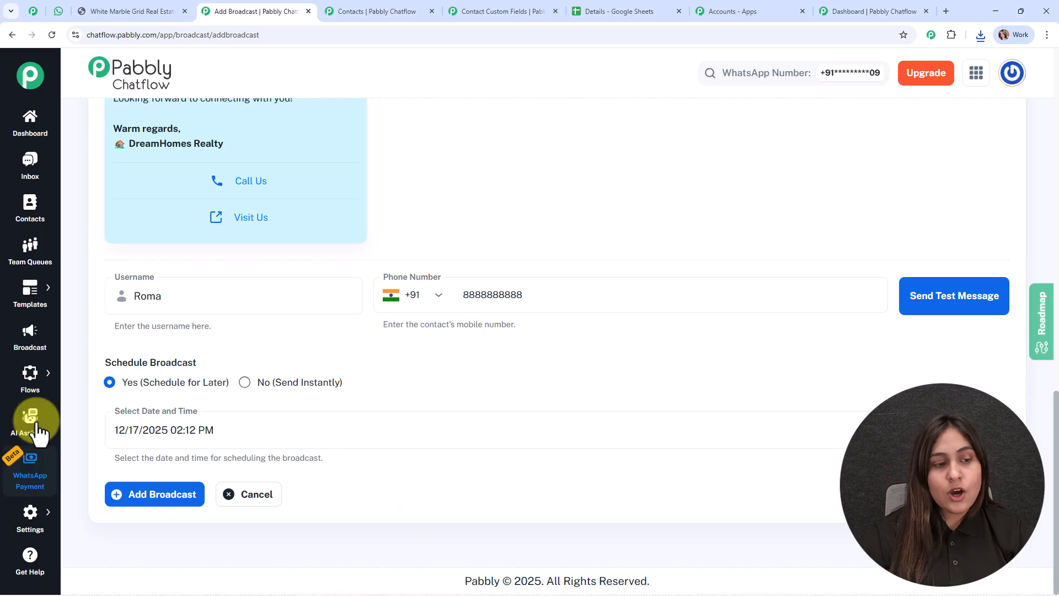
pyautogui.moveTo(229, 431)
pyautogui.mouseDown()
pyautogui.moveTo(194, 435)
pyautogui.moveTo(222, 430)
pyautogui.mouseUp()
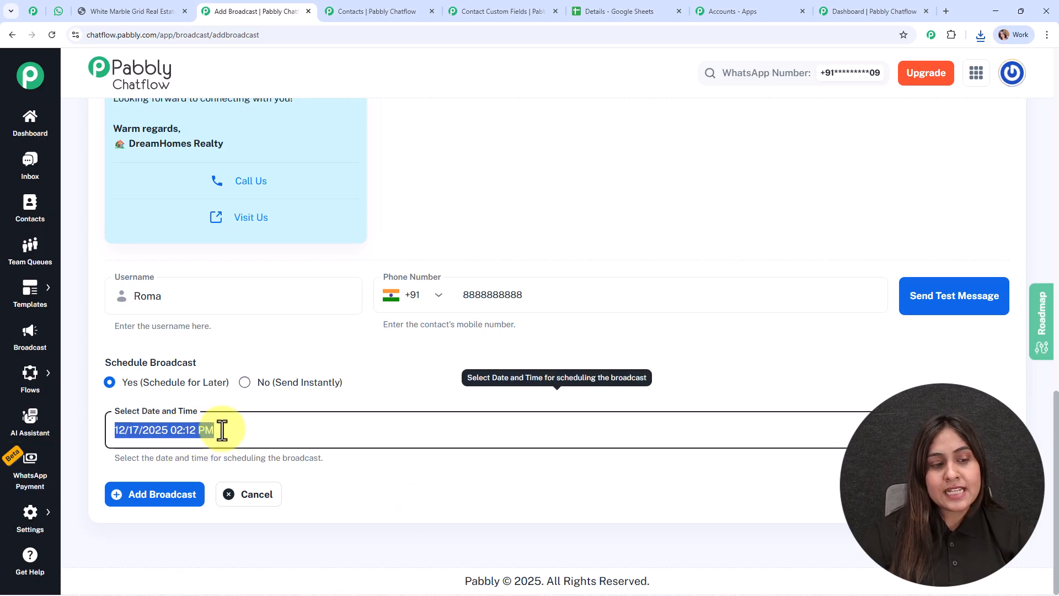
pyautogui.press('BackSpace')
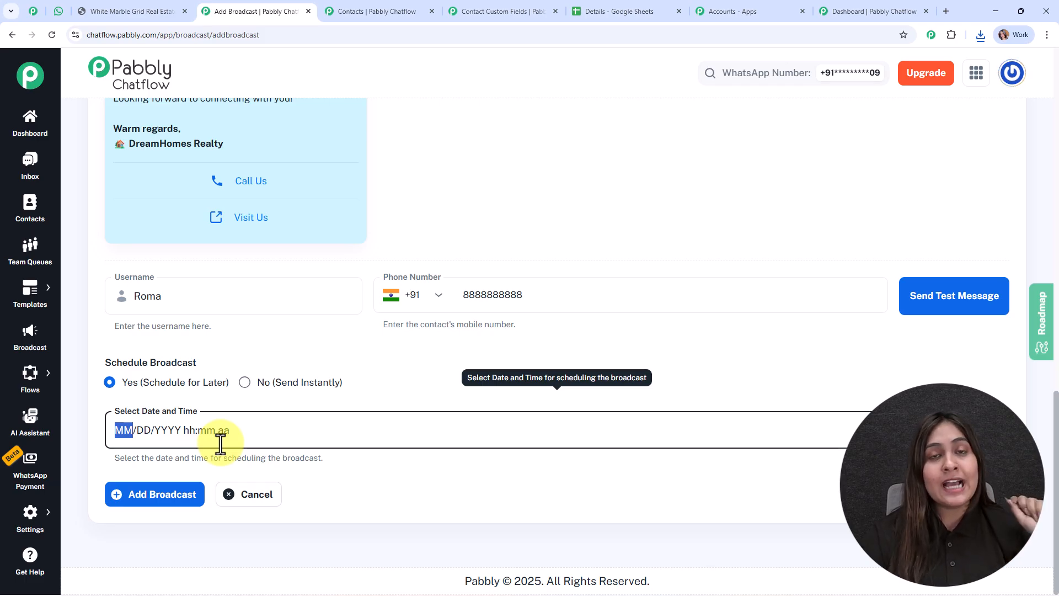
pyautogui.click(991, 430)
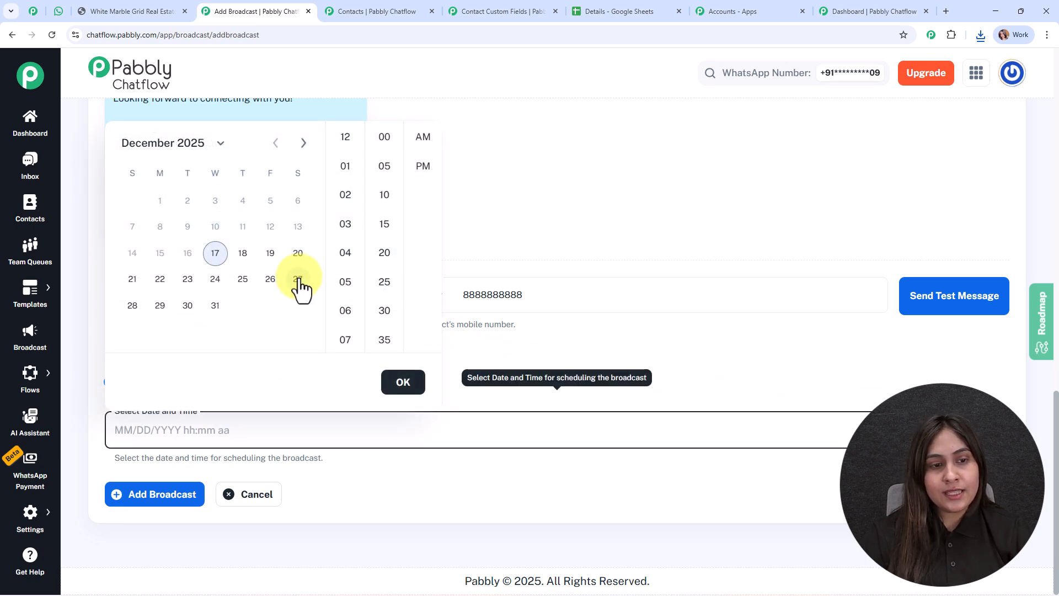
pyautogui.click(298, 278)
pyautogui.click(172, 499)
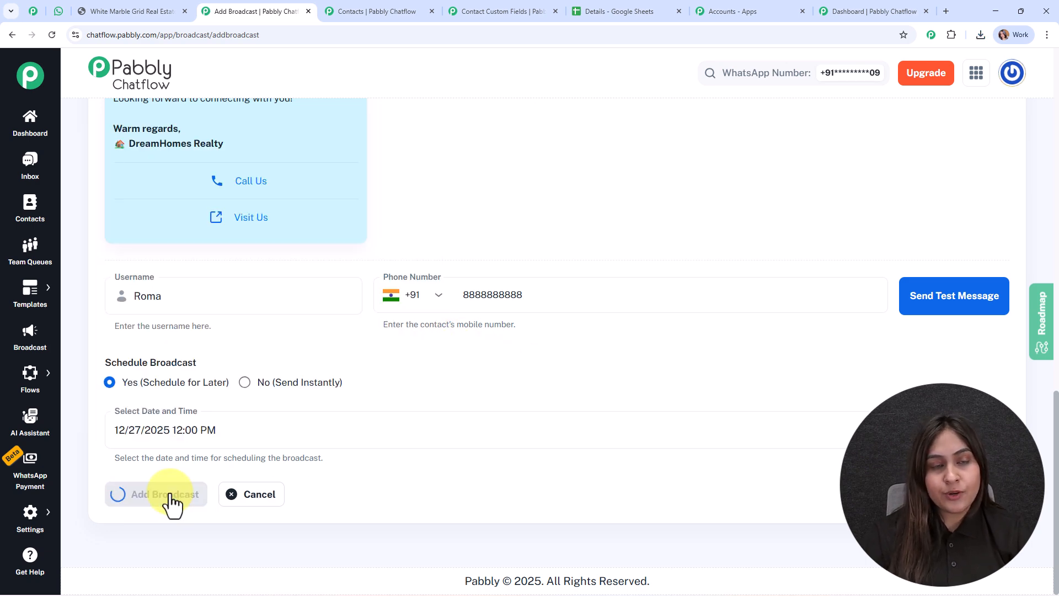
# Step: Scroll the campaigns list to confirm 'pdf brochure' is Scheduled for Dec 27, 2025 12:00 PM
pyautogui.scroll(-4, 577, 266)
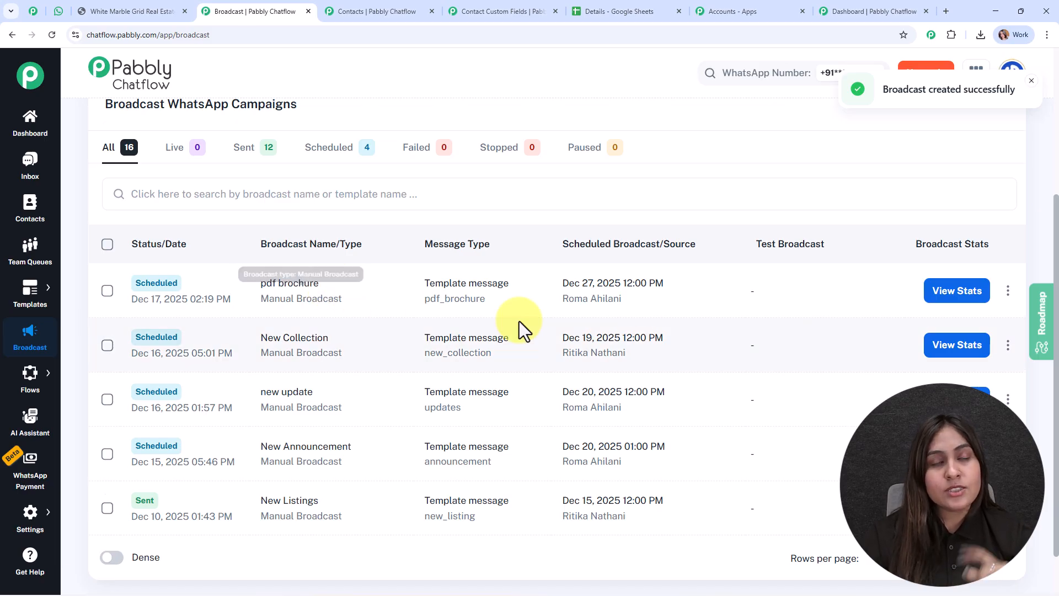
pyautogui.scroll(-2, 518, 331)
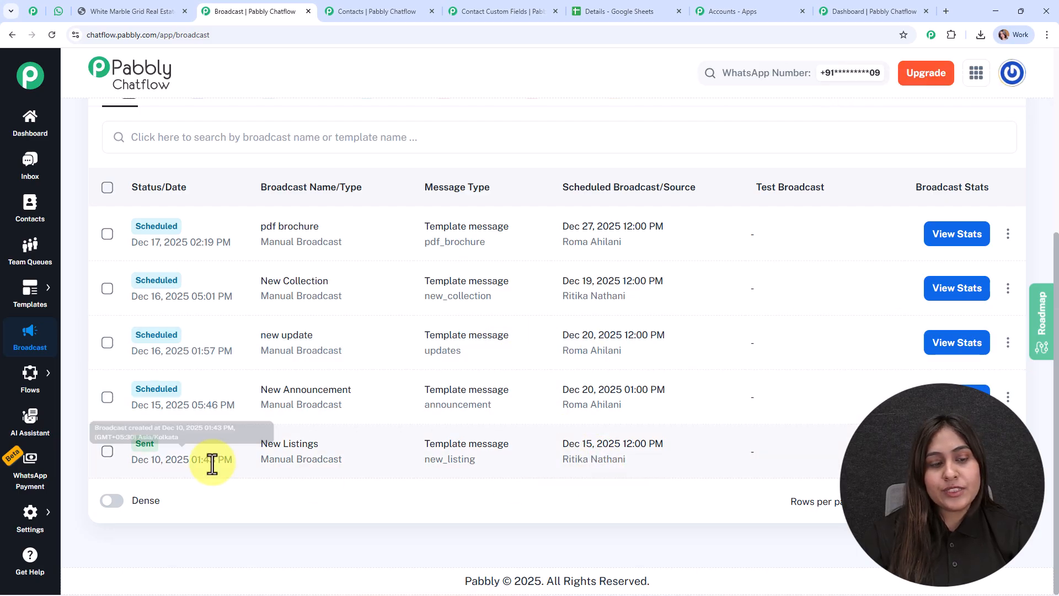
# Step: Review the New Listings broadcast report (7 total, 2 read, 1 failed), then close it
pyautogui.click(957, 451)
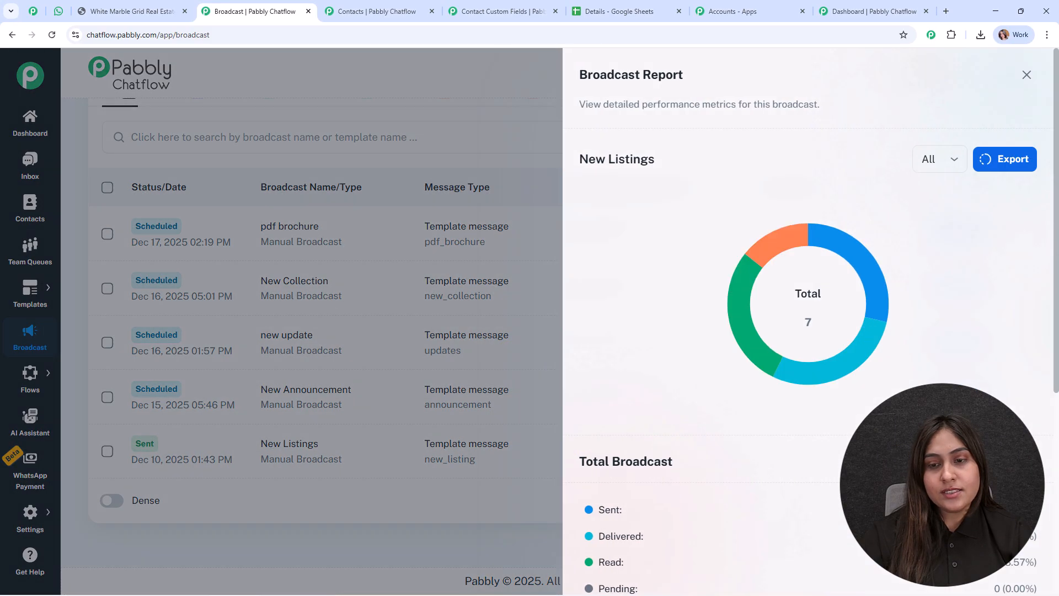
pyautogui.scroll(-5, 757, 439)
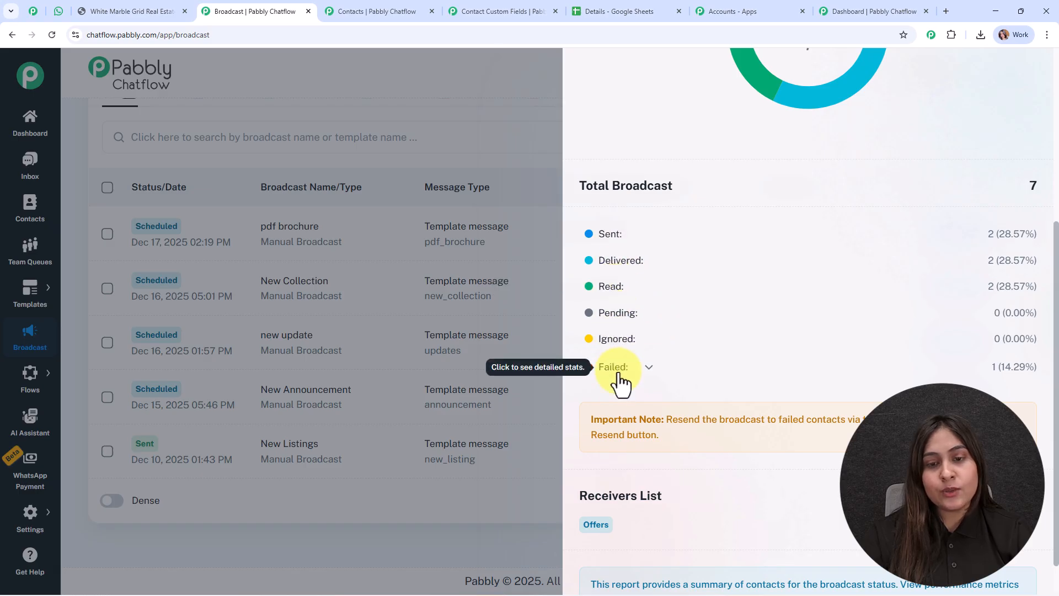
pyautogui.scroll(3, 803, 532)
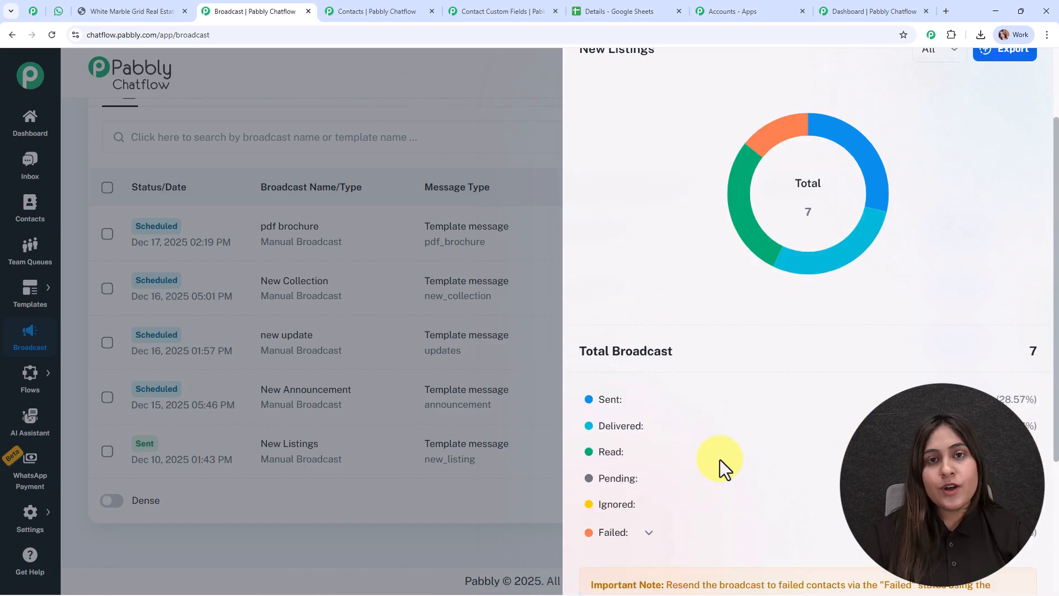
pyautogui.click(422, 107)
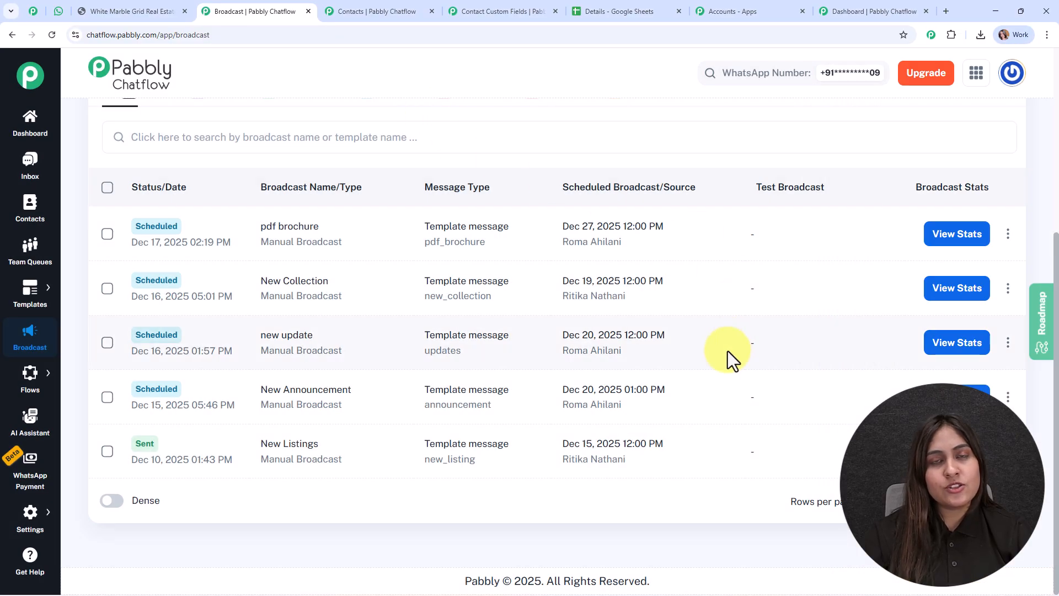
pyautogui.scroll(3, 727, 350)
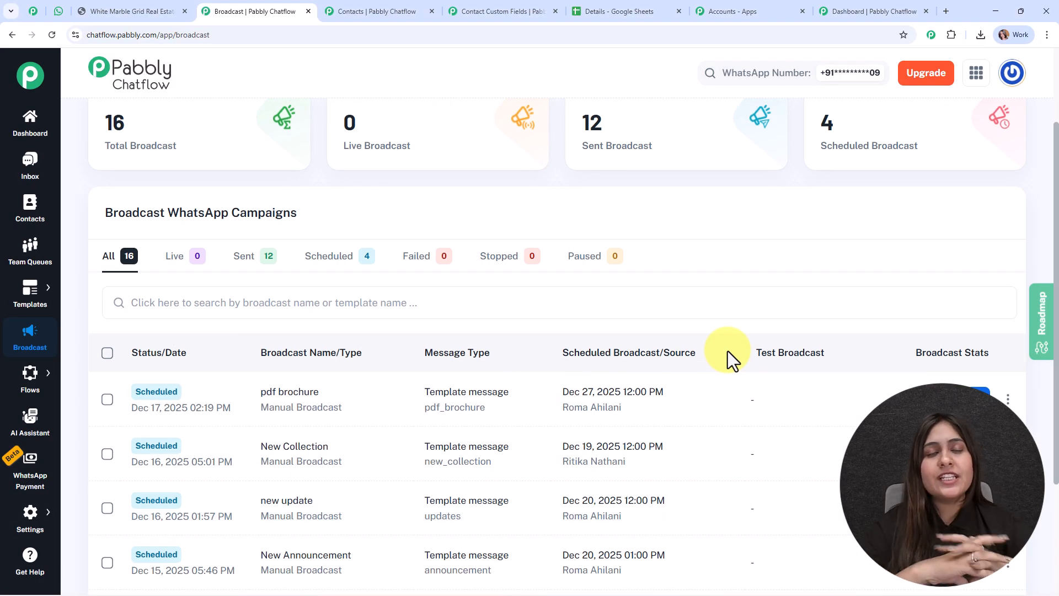